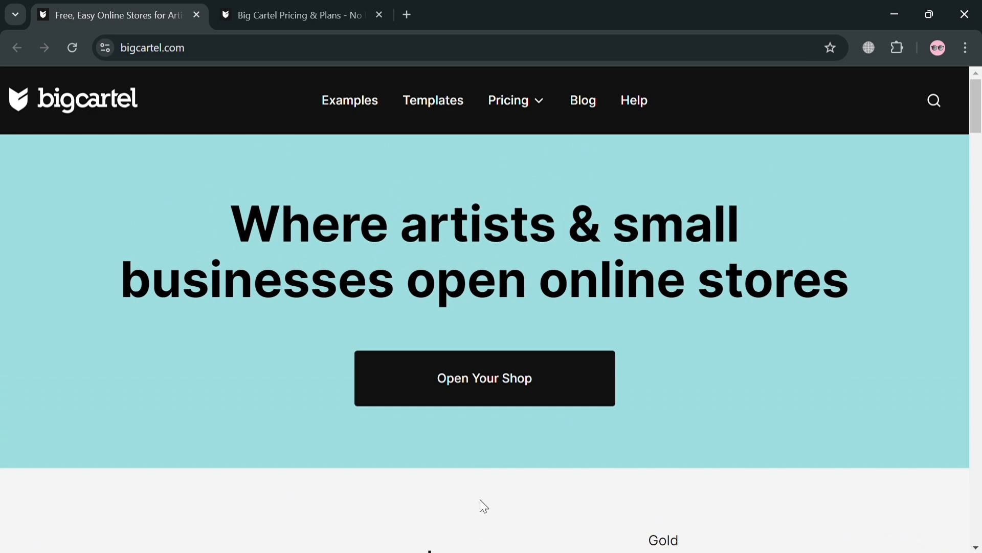
Scroll down through the homepage's plans and features sections.
scroll(612, 372, down, 4)
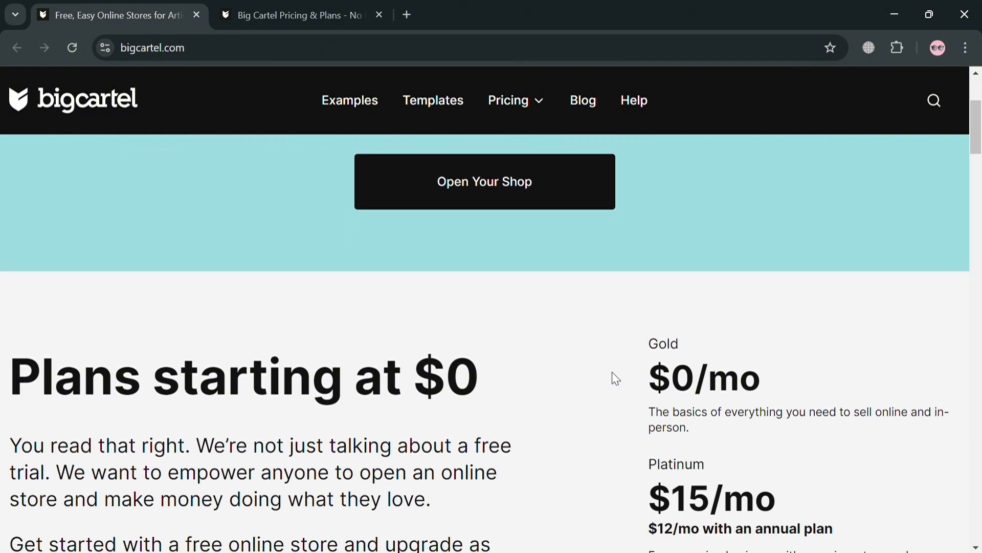
scroll(612, 372, down, 4)
scroll(612, 371, down, 4)
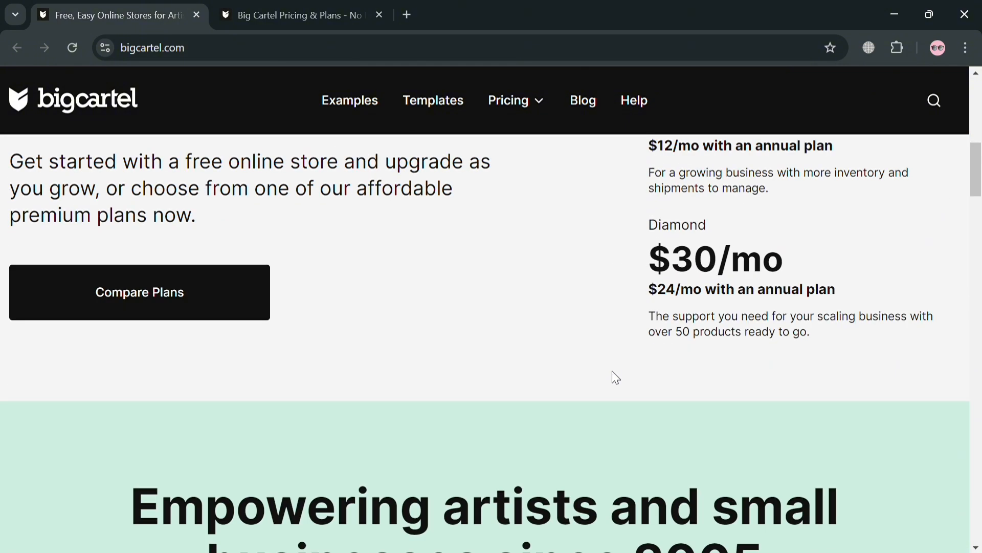
scroll(615, 377, down, 1)
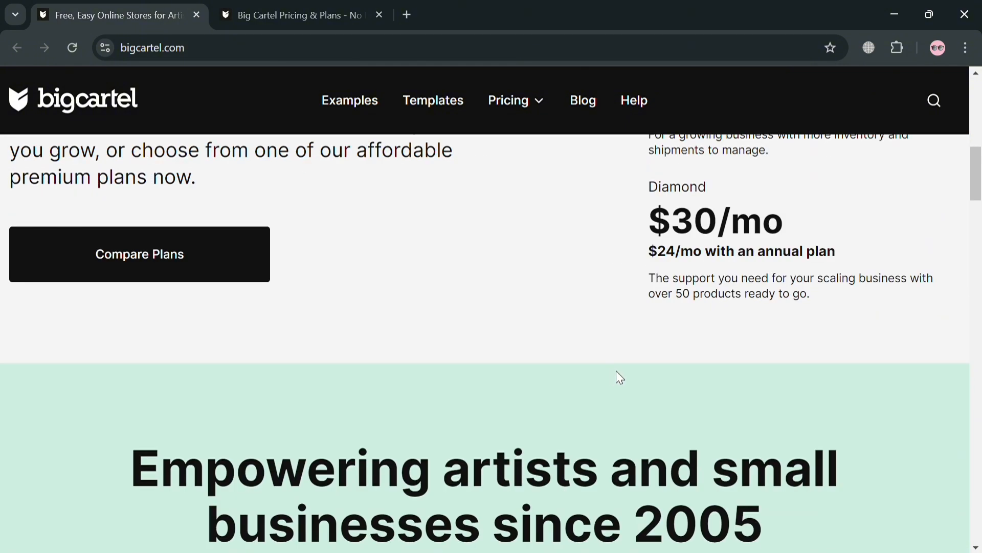
scroll(616, 371, down, 5)
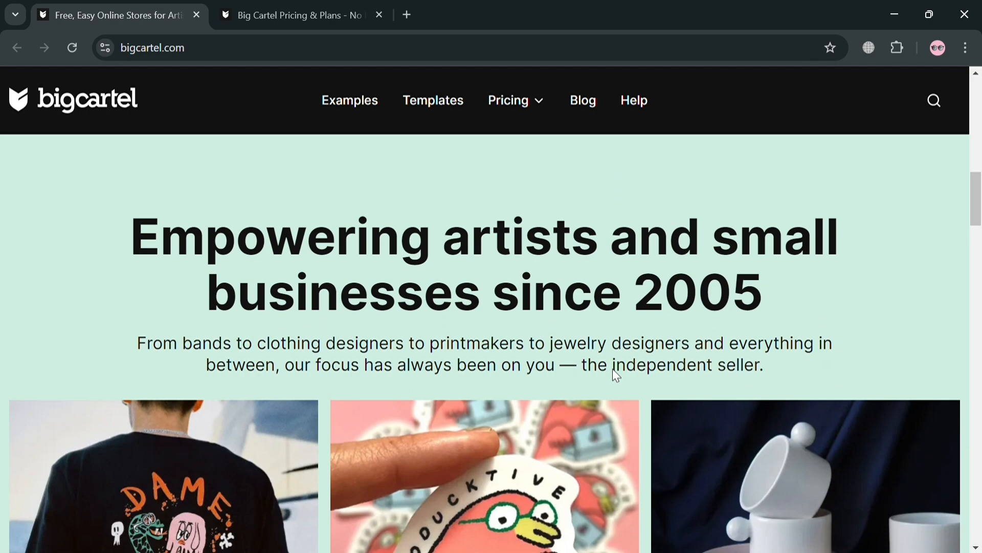
scroll(613, 371, down, 10)
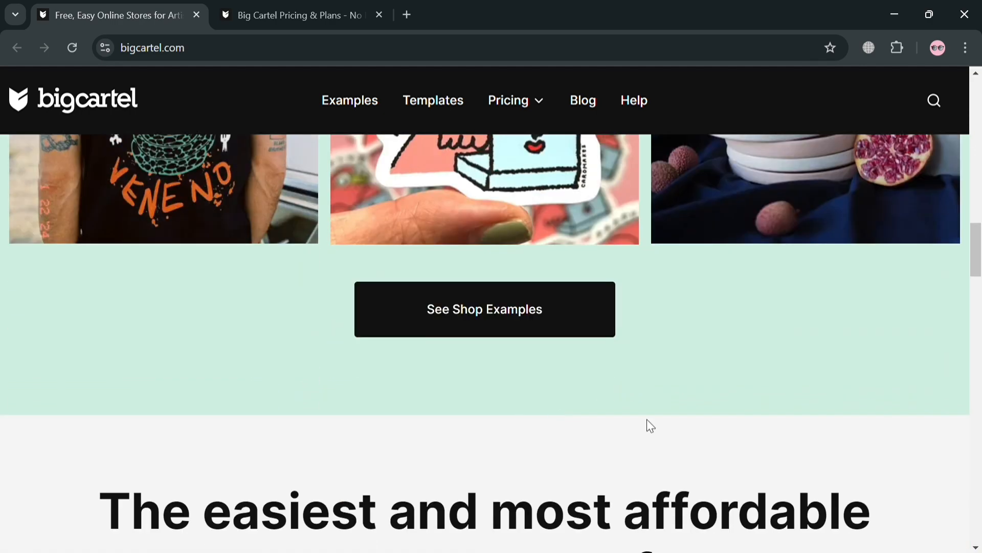
scroll(647, 419, down, 5)
scroll(598, 428, down, 12)
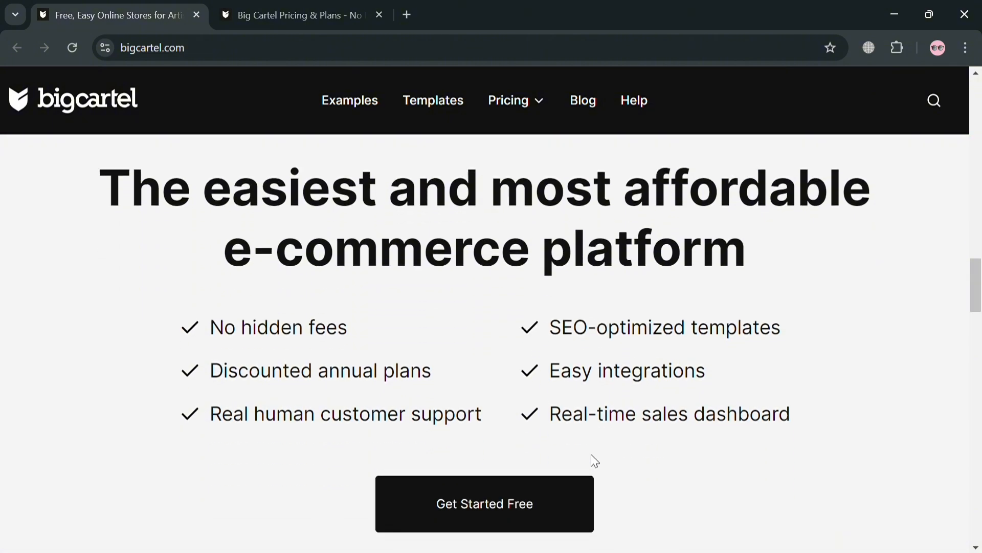
scroll(582, 451, down, 6)
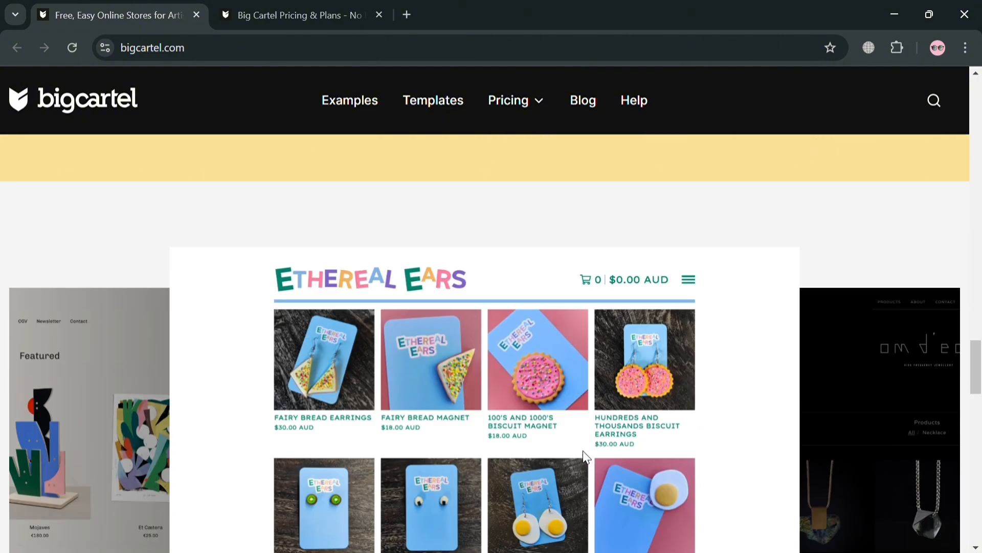
scroll(582, 450, down, 7)
scroll(582, 452, down, 17)
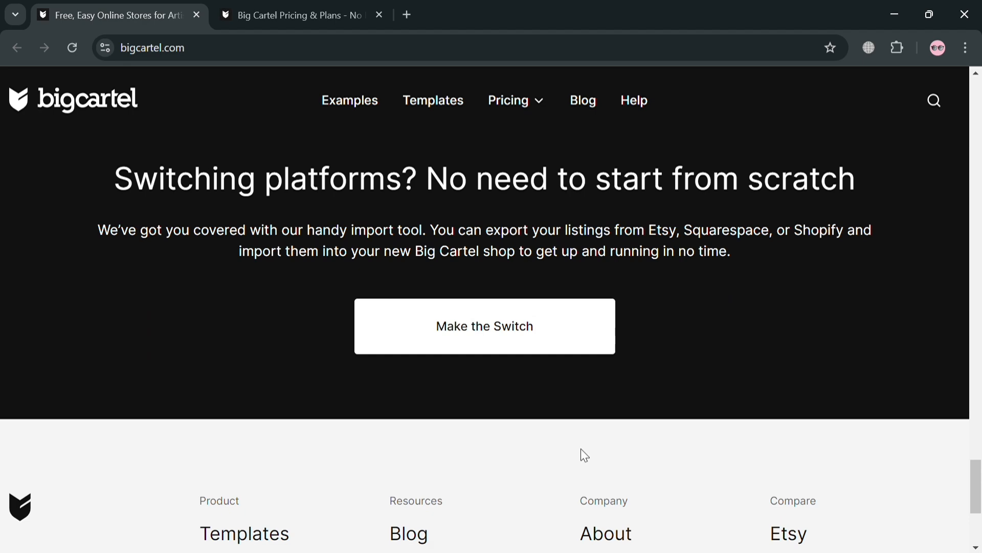
scroll(582, 451, down, 5)
Scroll back up to the top of the Big Cartel homepage.
scroll(542, 457, up, 1)
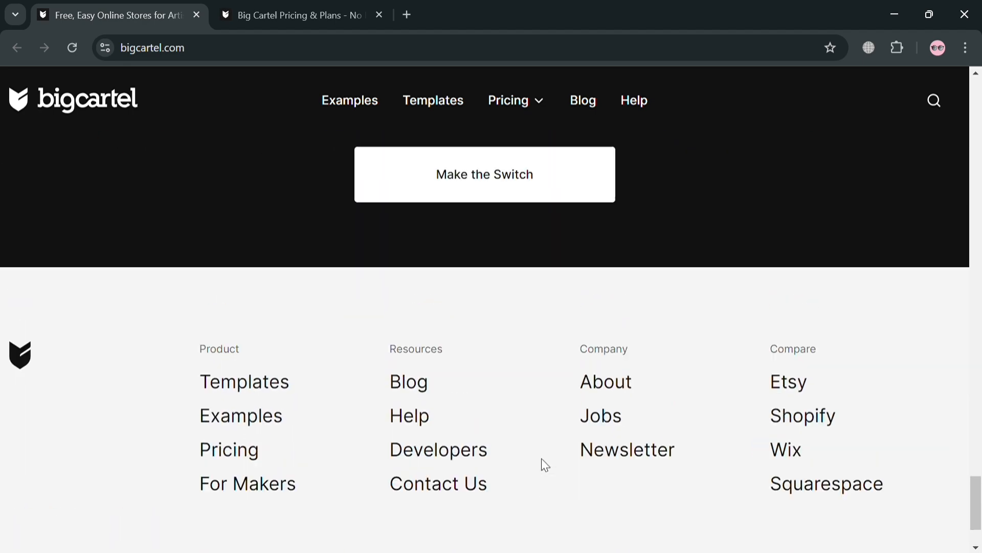
scroll(541, 458, up, 20)
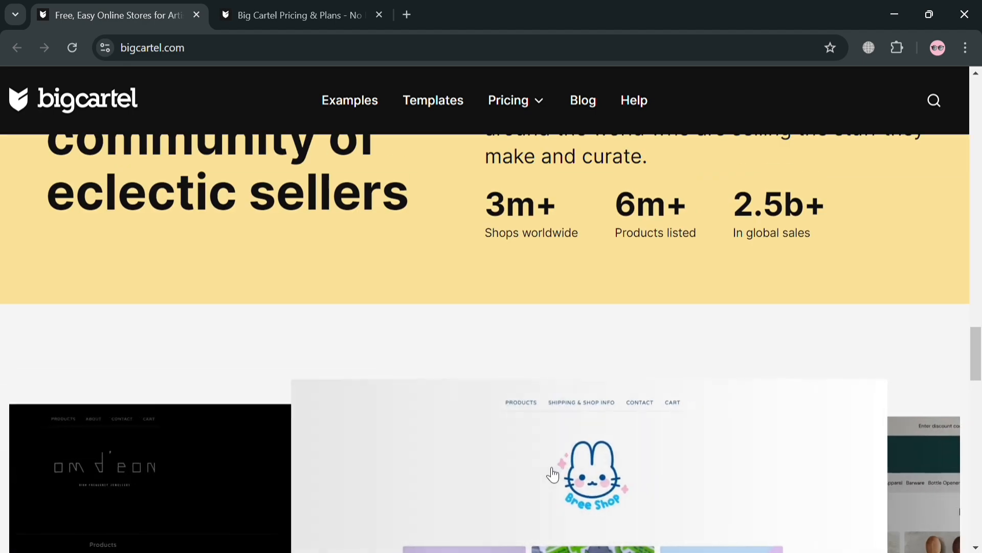
scroll(552, 474, up, 5)
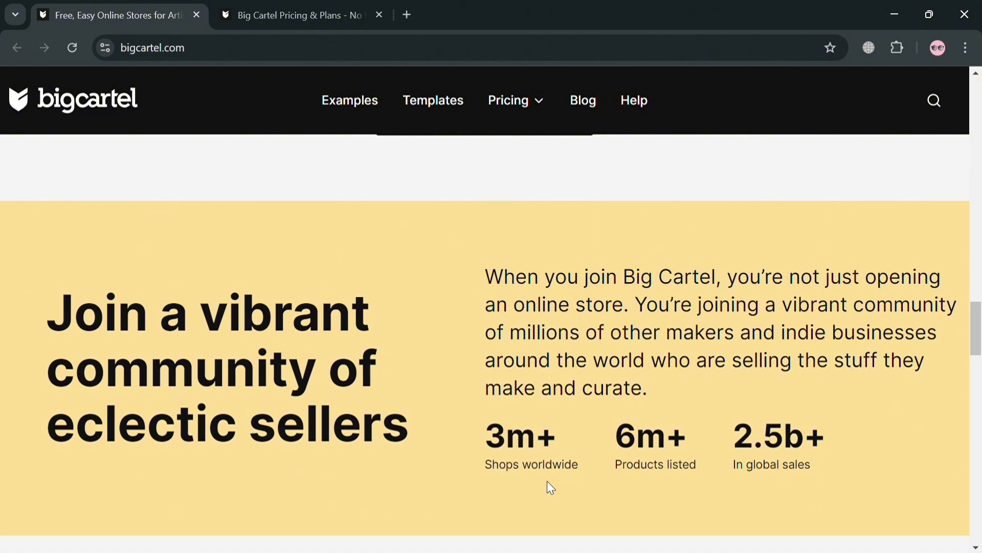
scroll(550, 487, up, 20)
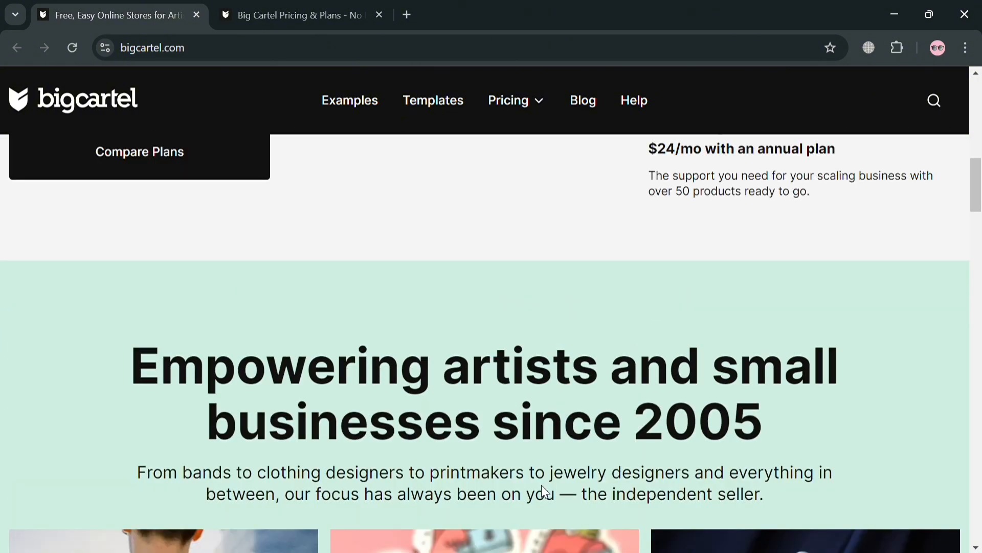
scroll(543, 483, up, 12)
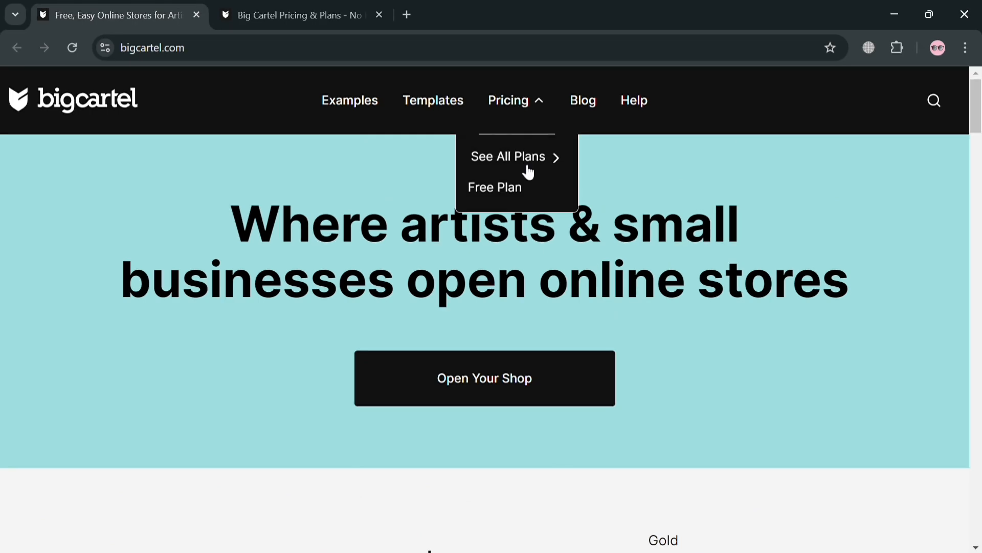
Open See All Plans and review the Gold $0, Platinum $15 and Diamond $30 plan cards.
click(306, 7)
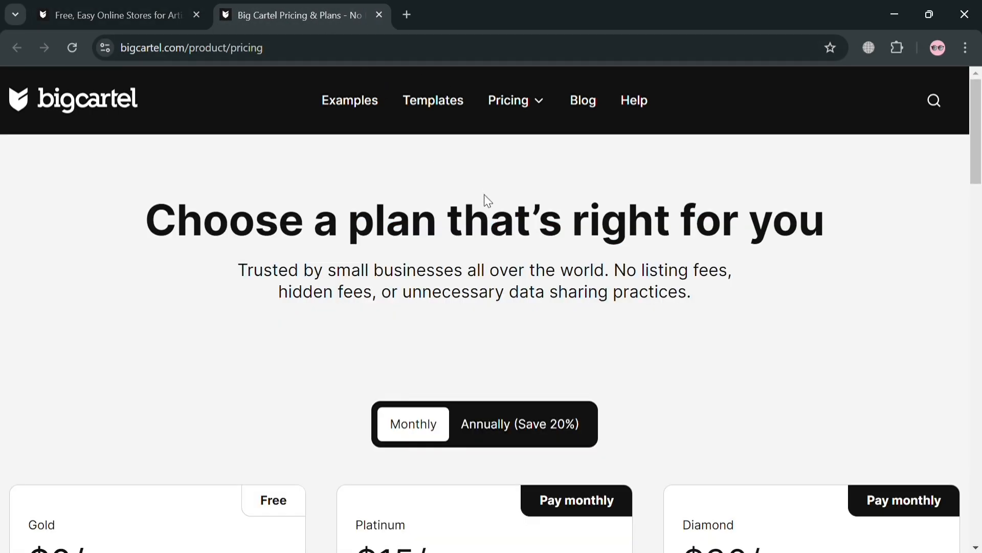
scroll(581, 225, down, 5)
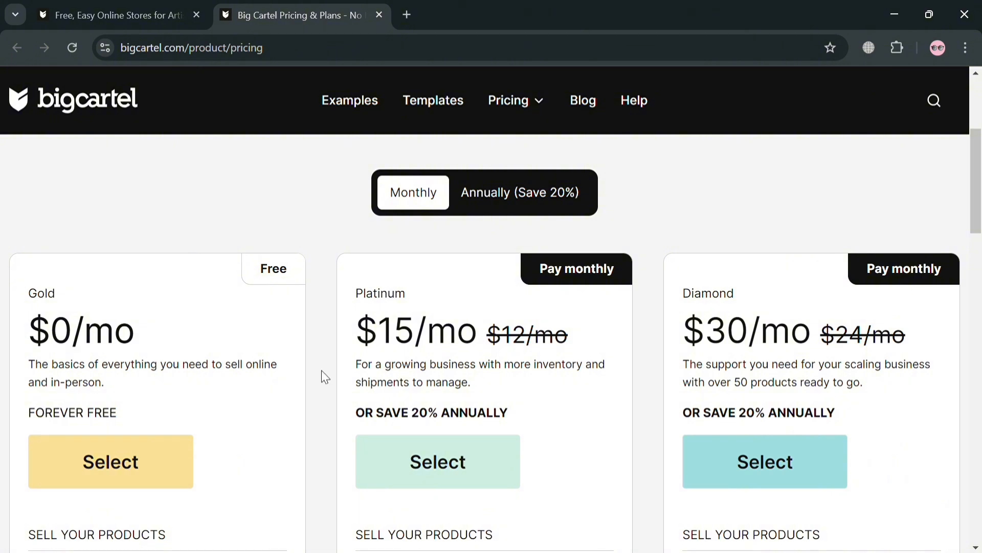
scroll(893, 276, down, 3)
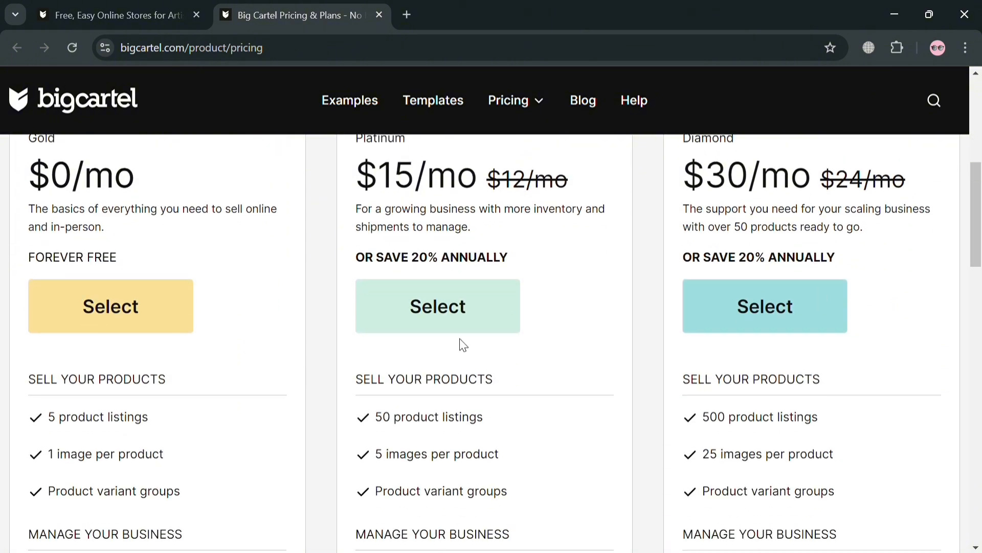
scroll(461, 337, down, 9)
scroll(462, 336, up, 11)
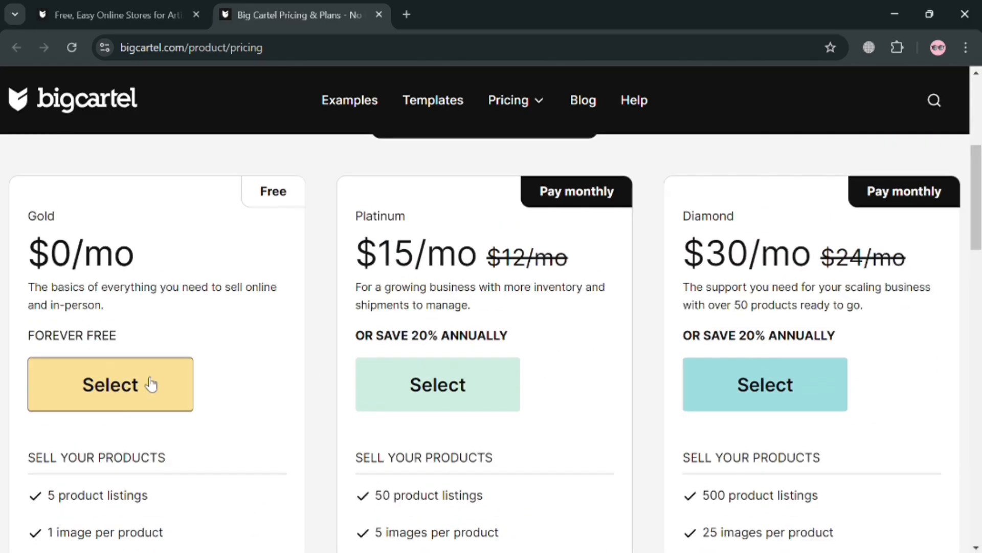
Choose the free Gold plan and enter the shop name Men's Recco.
click(156, 388)
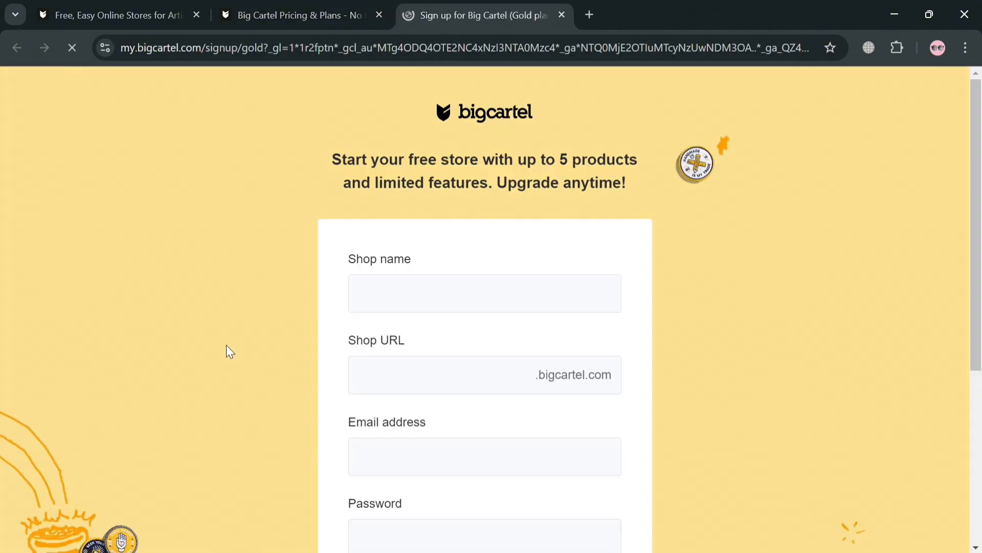
click(430, 311)
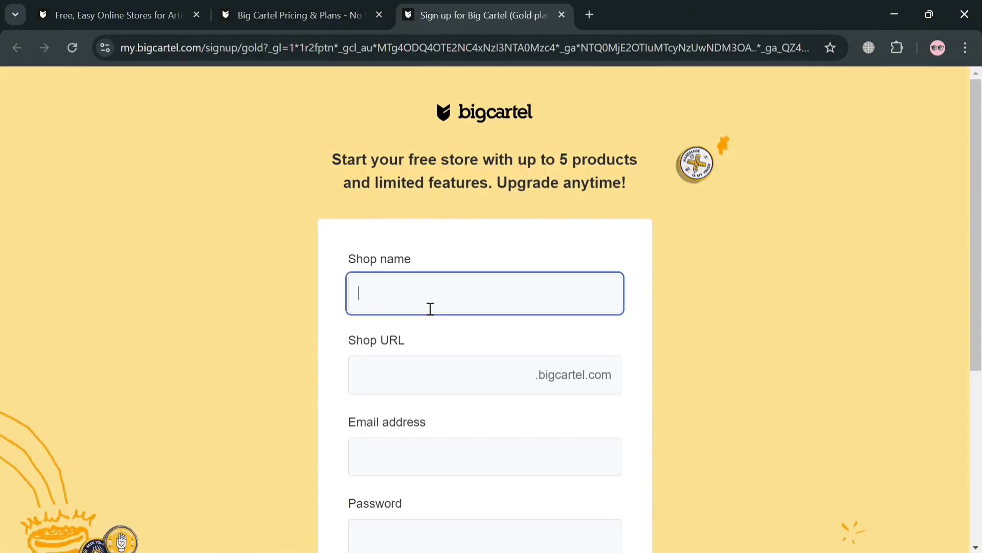
text(Men's )
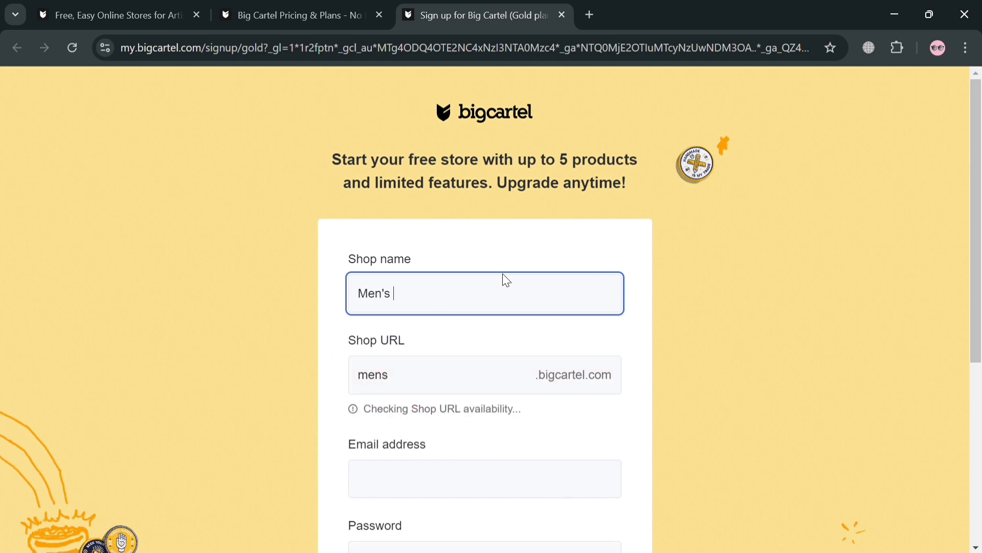
text(Reccc)
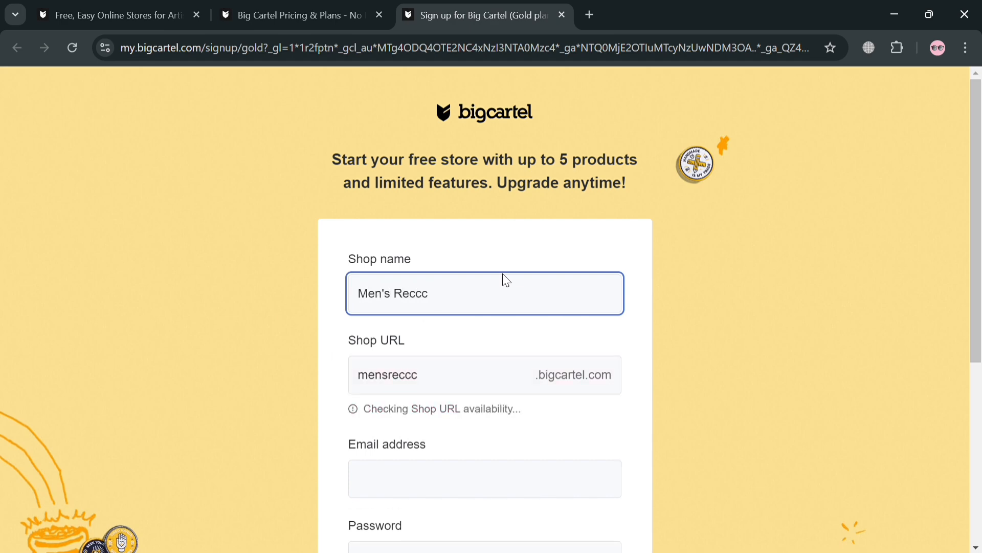
key(BackSpace)
text(o)
scroll(486, 427, down, 3)
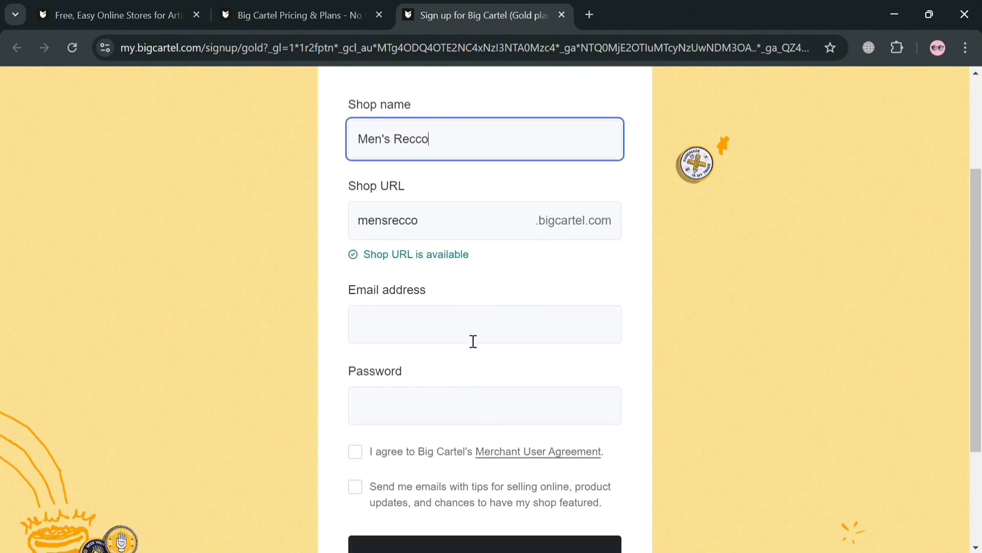
Make the shop URL unique as mensrecco123.
click(468, 234)
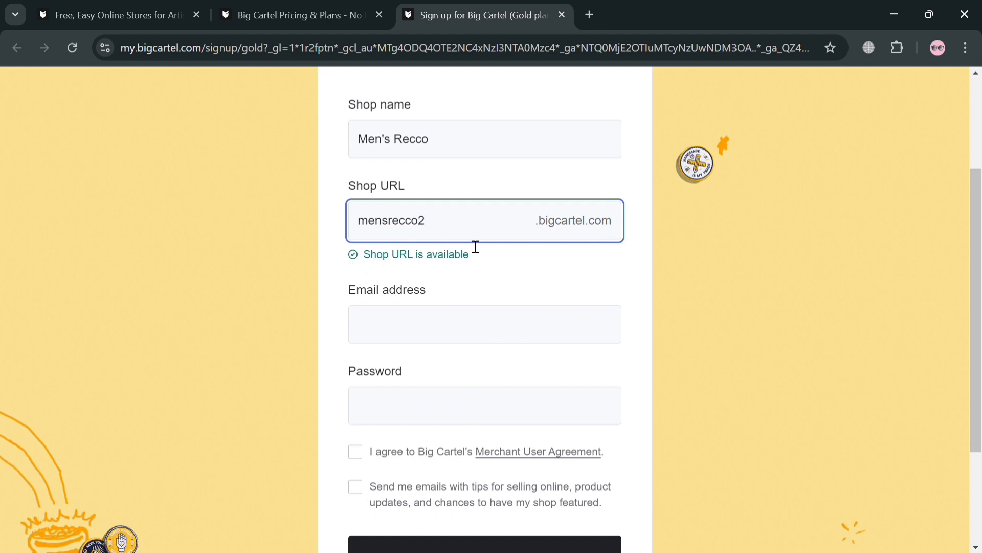
text(25)
key(BackSpace)
key(BackSpace)
text(123)
Enter the account e-mail and password, then submit the sign-up form.
click(446, 330)
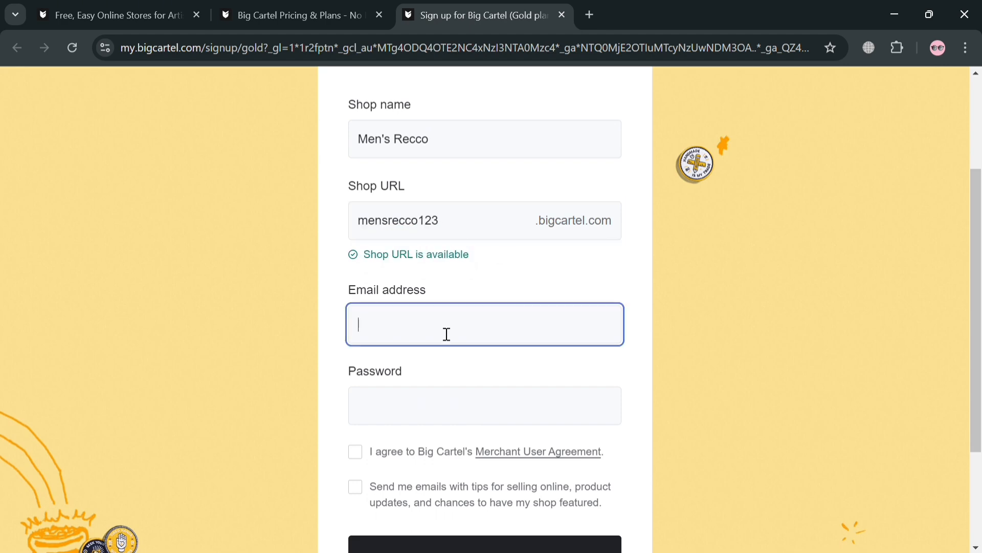
click(407, 440)
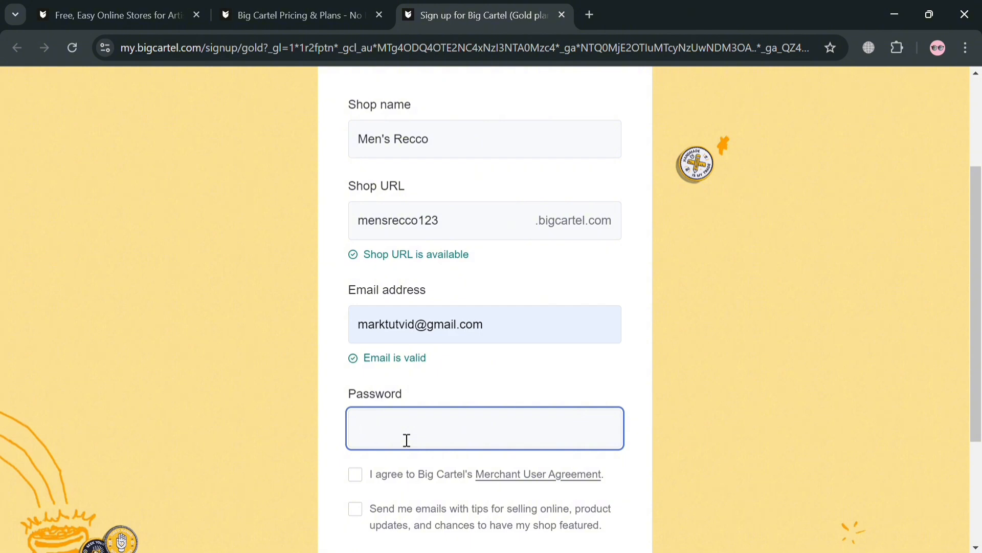
text(m)
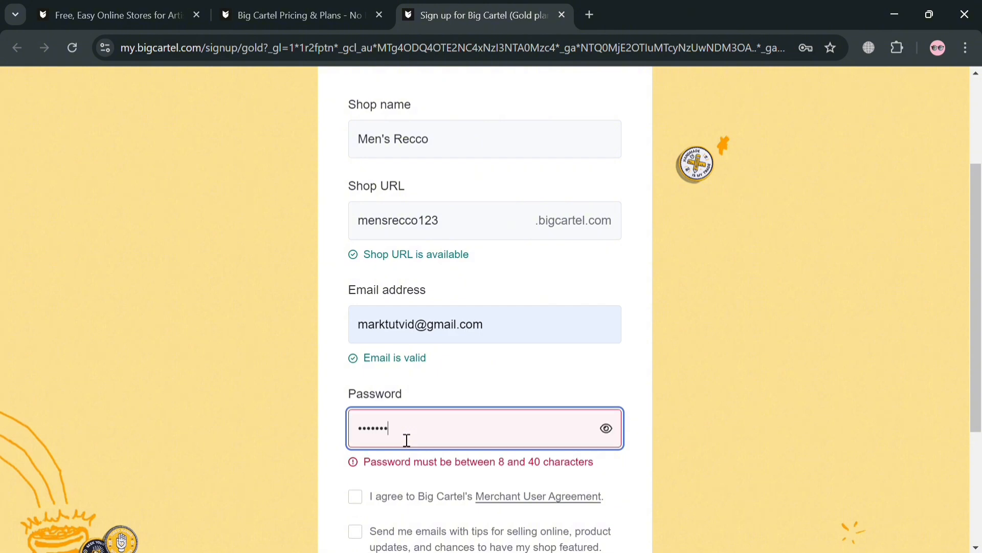
text(•••••••••)
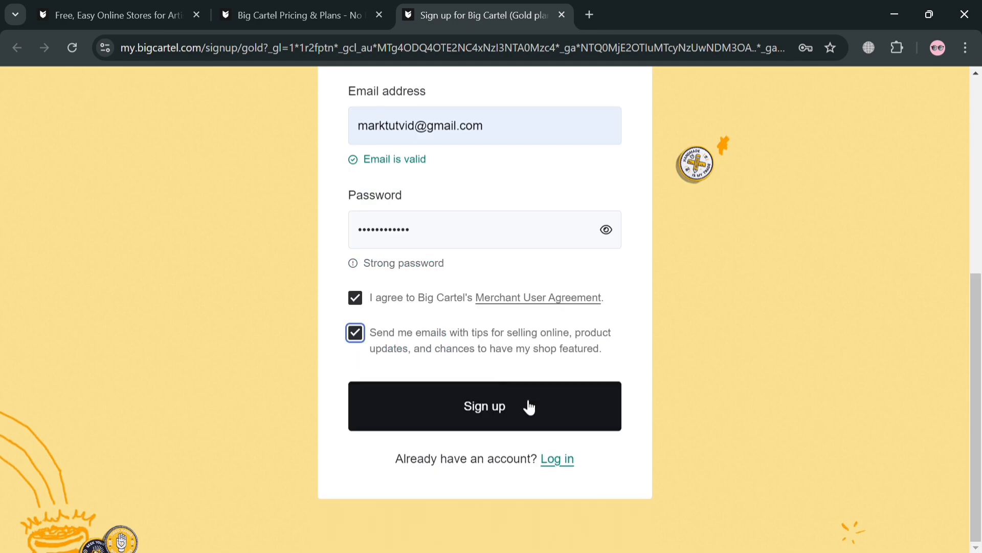
click(525, 405)
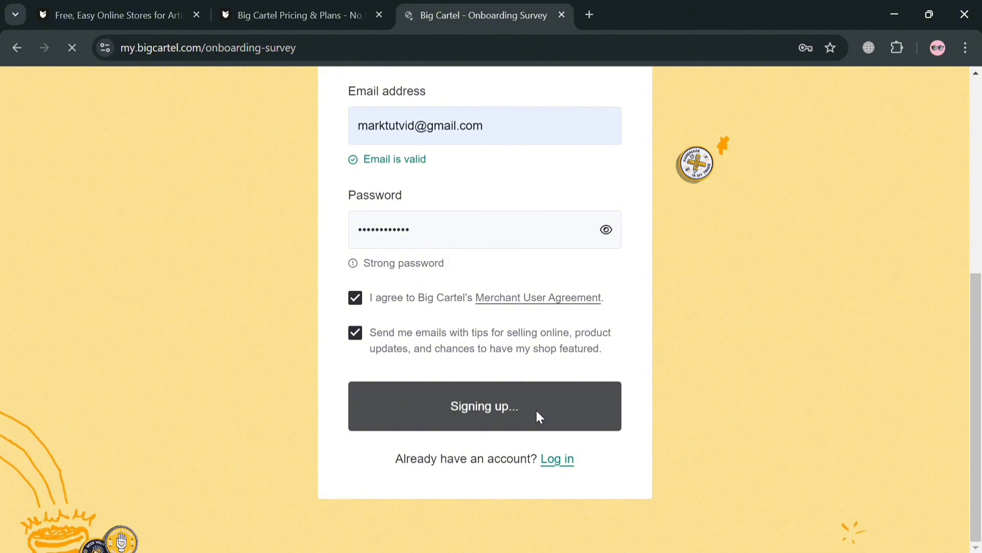
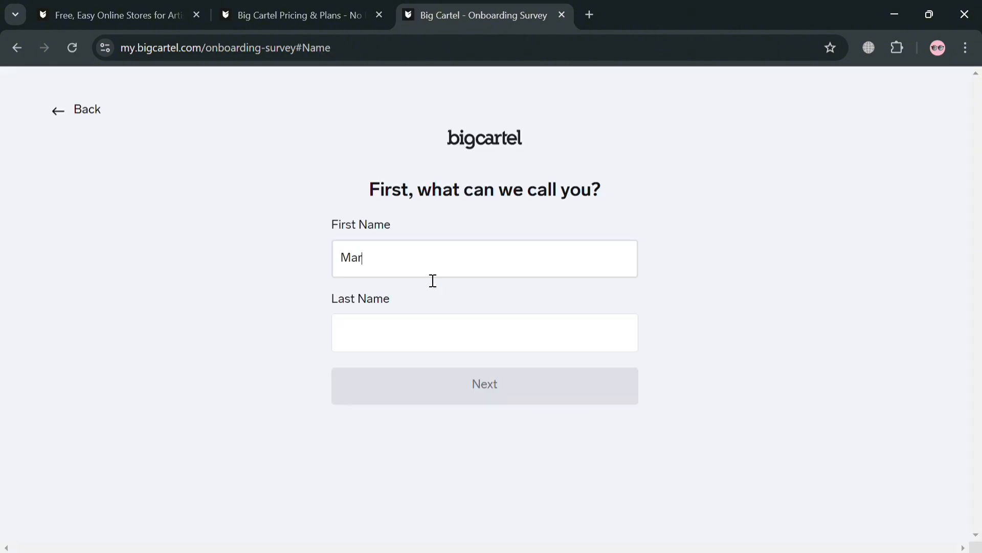
Enter your first and last name and pick a referral source in the survey.
key(Tab)
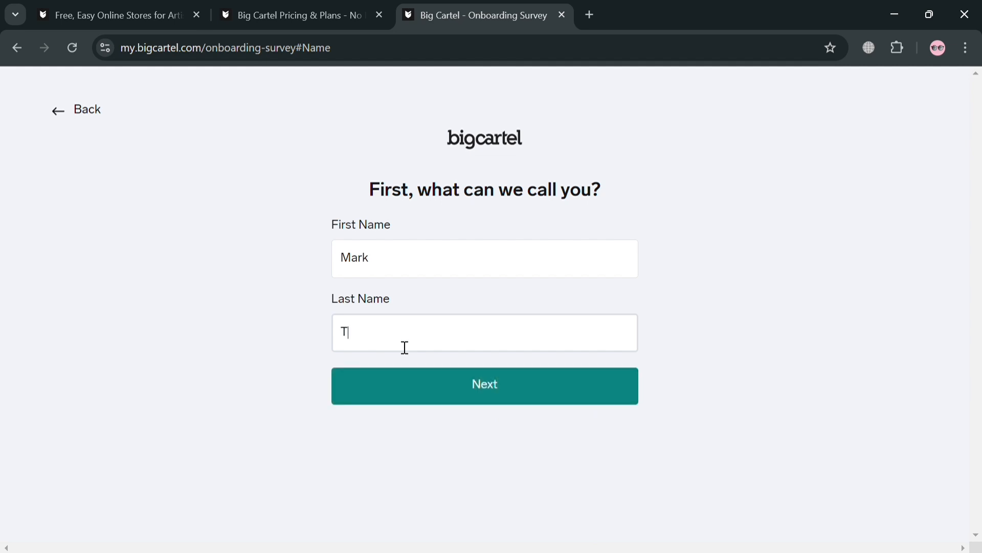
click(439, 380)
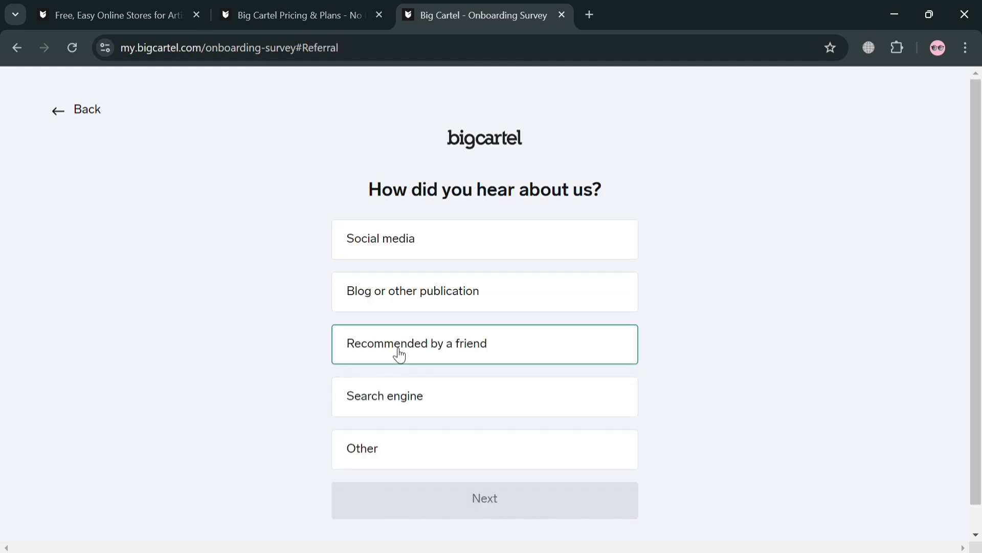
click(497, 250)
click(454, 506)
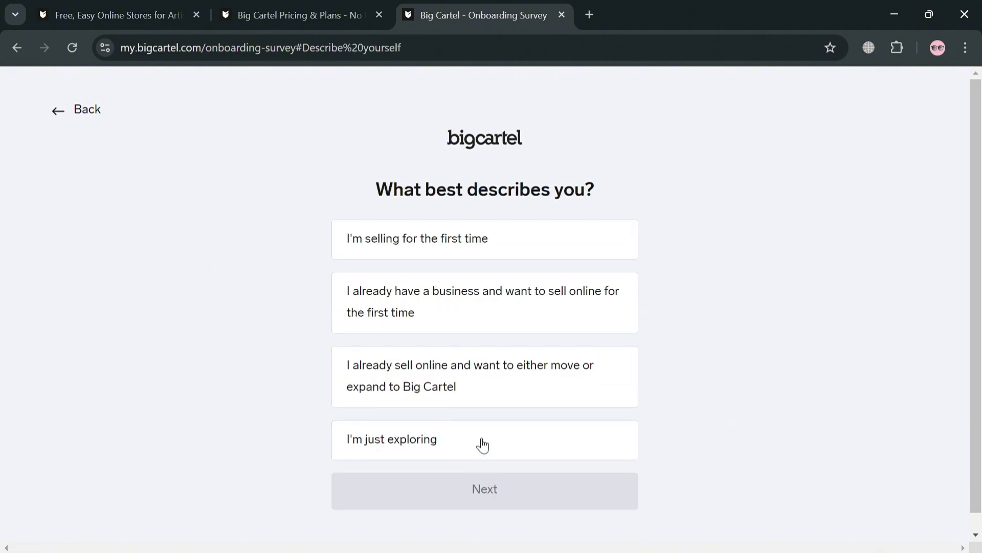
Answer that you're selling for the first time and sell products you buy, reaching categories.
click(521, 251)
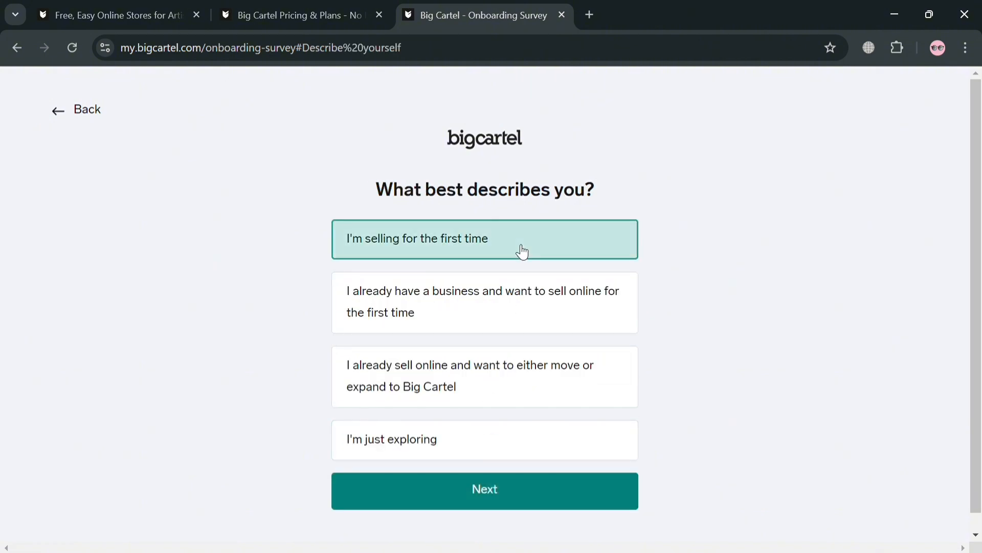
click(480, 505)
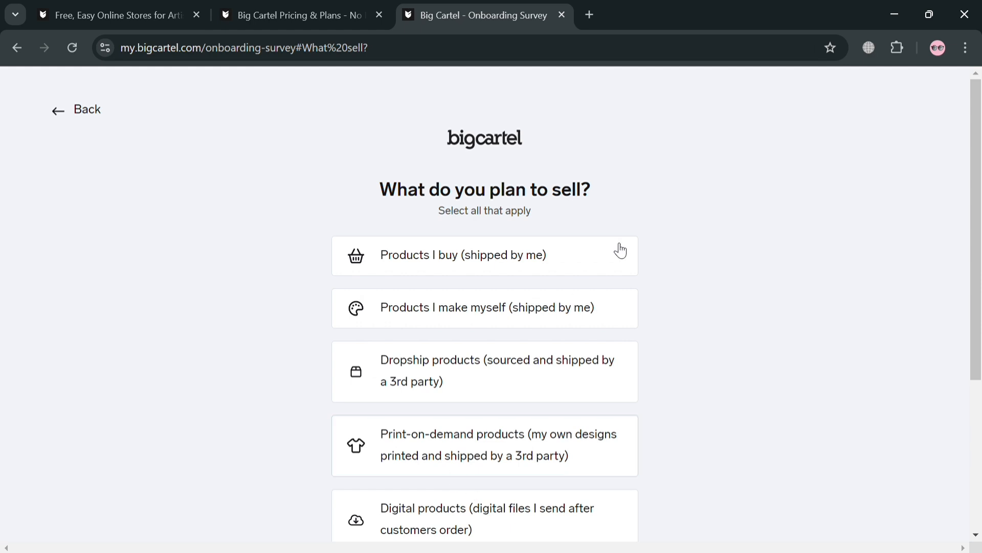
click(578, 273)
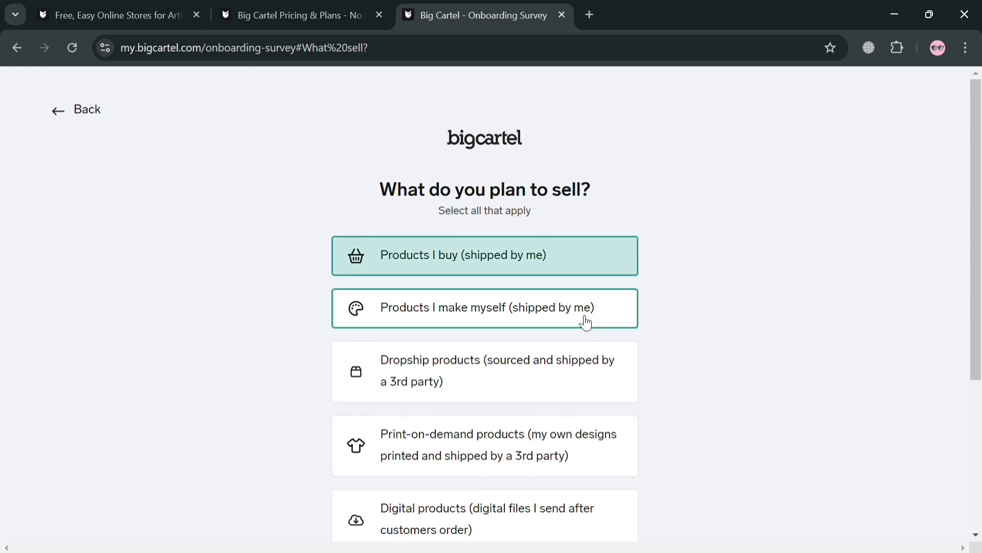
scroll(676, 359, down, 5)
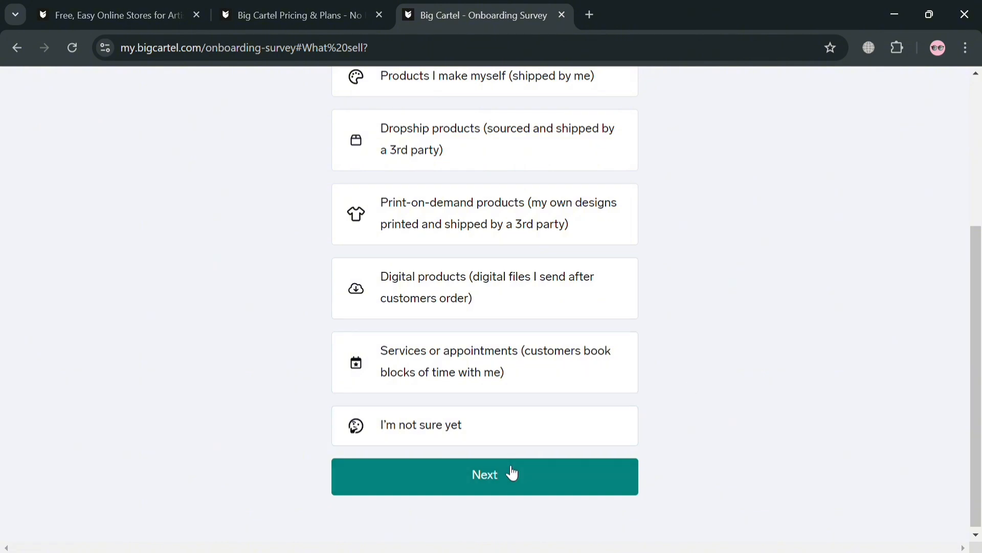
click(509, 495)
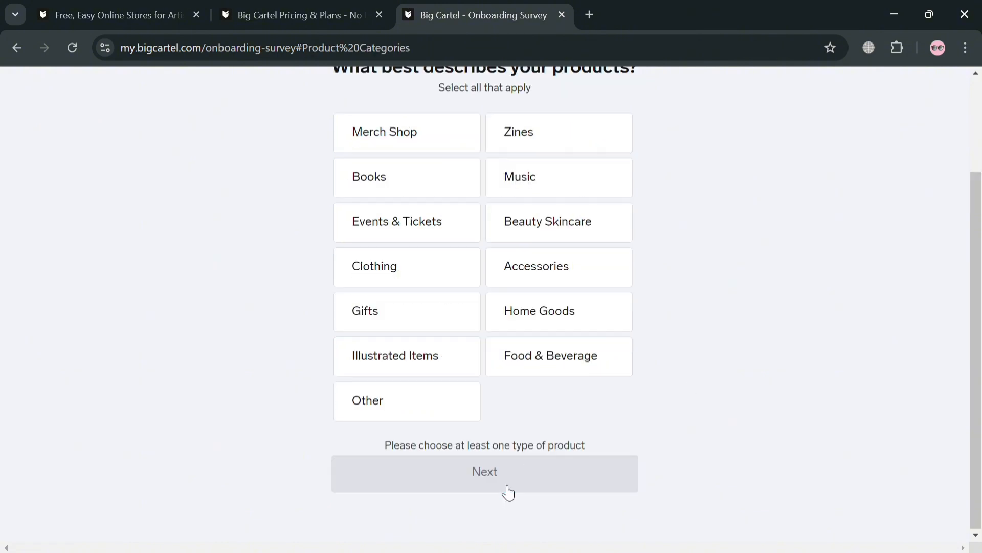
Pick a product category to finish the survey and load the Gmail inbox in a new tab.
click(439, 389)
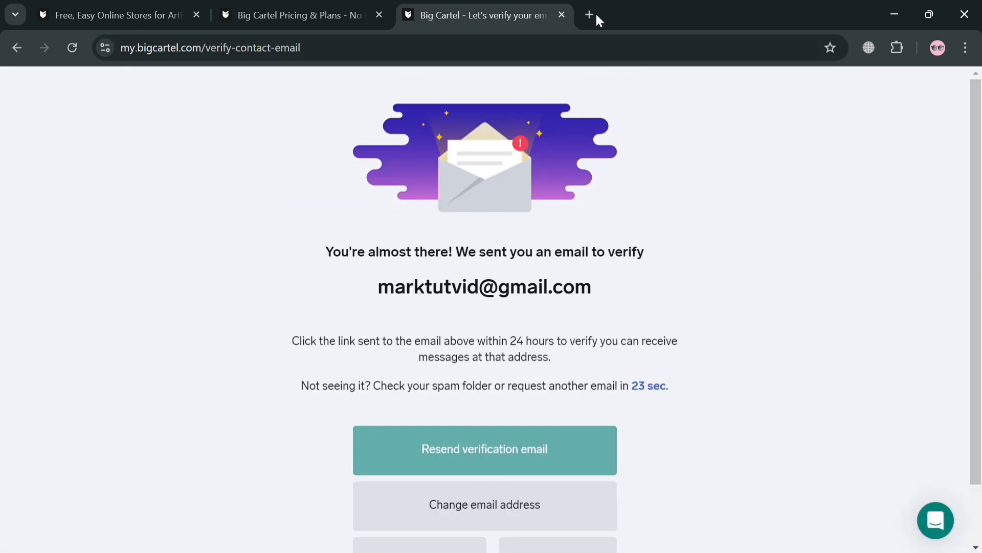
click(590, 14)
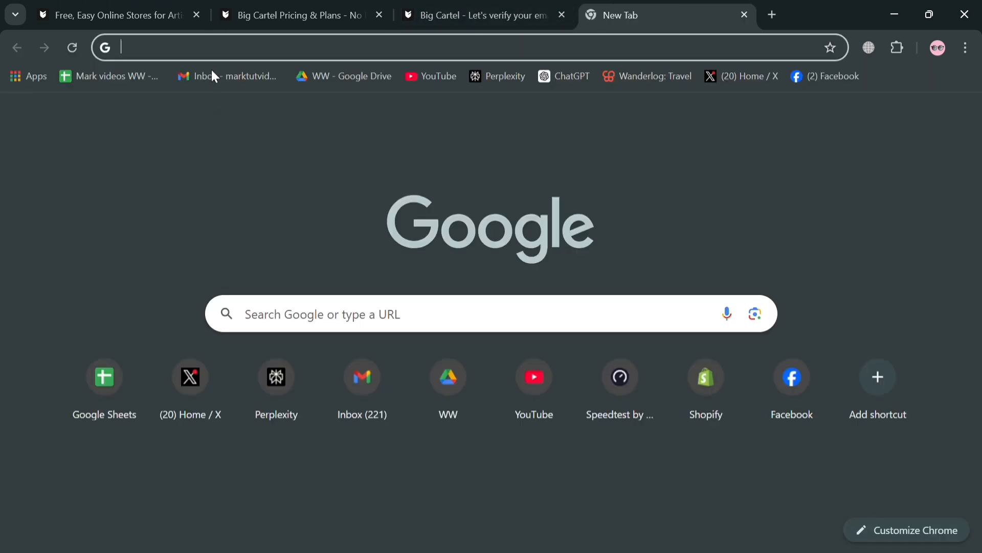
click(213, 70)
Open the 'Verify your email with Big Cartel' message and confirm the email address.
click(406, 6)
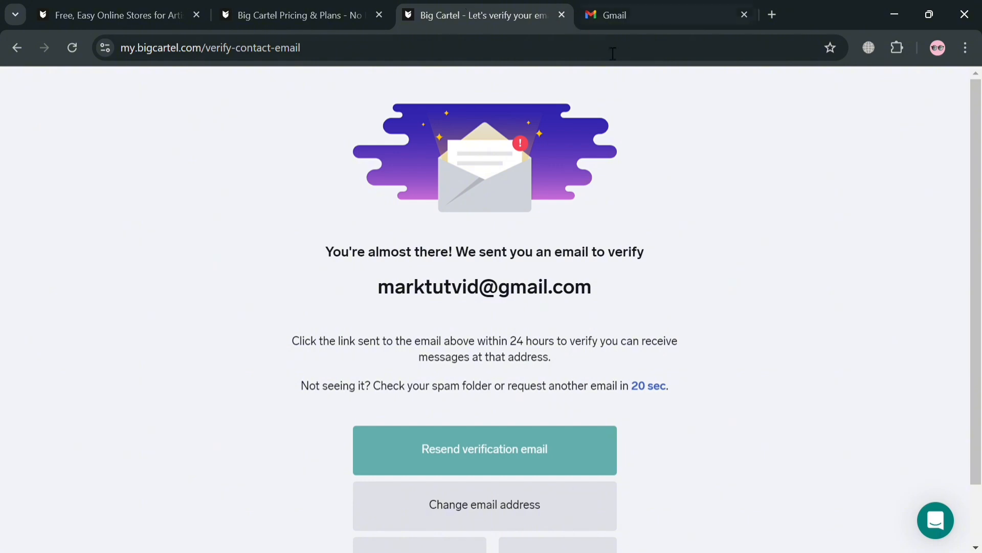
scroll(592, 248, down, 1)
click(630, 16)
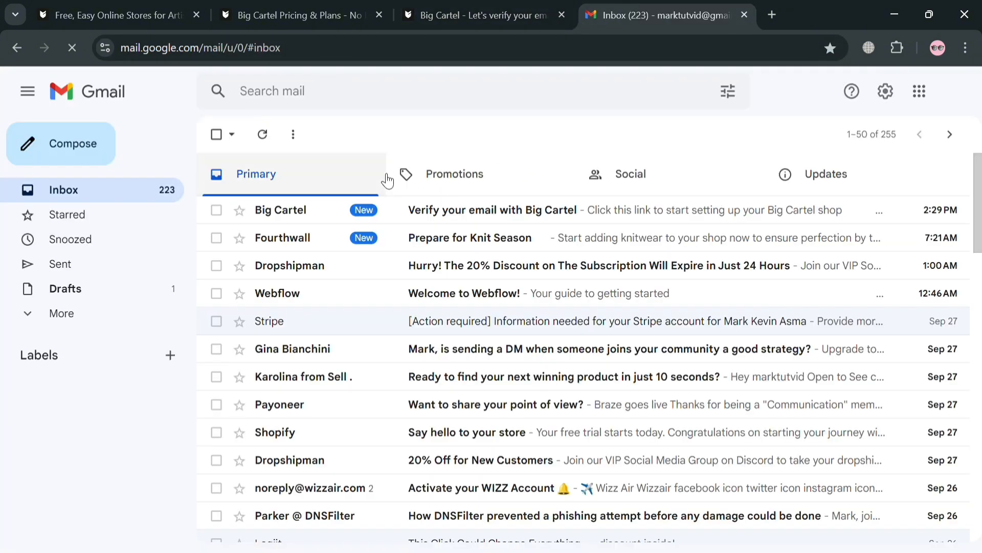
click(415, 211)
scroll(489, 364, down, 10)
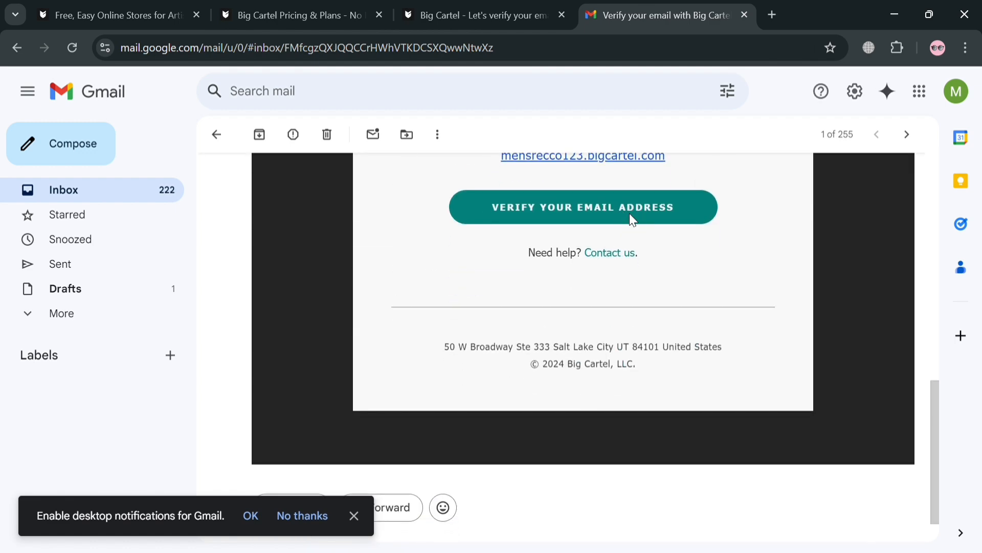
click(632, 221)
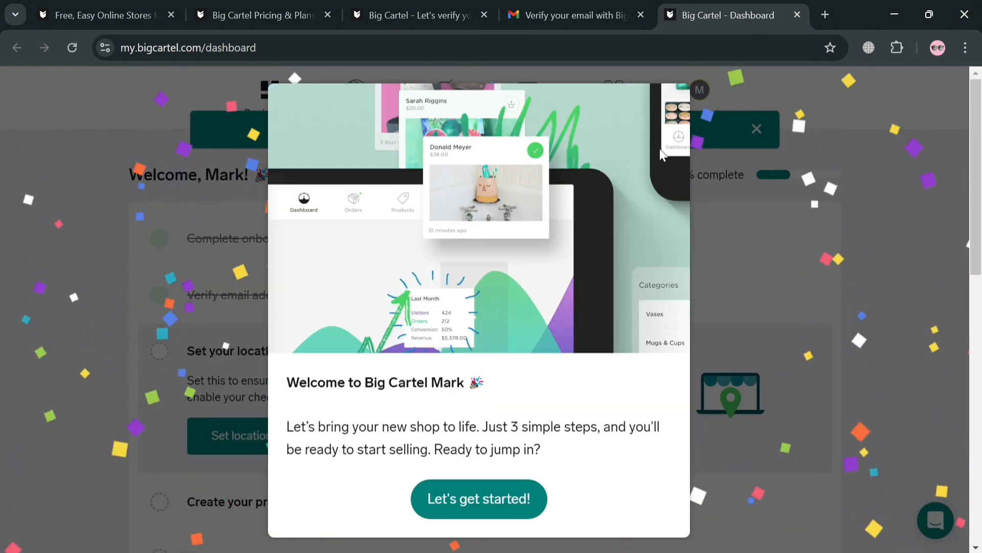
Close the welcome dialog with 'Let's get started!' and review the 40% launch checklist.
click(503, 508)
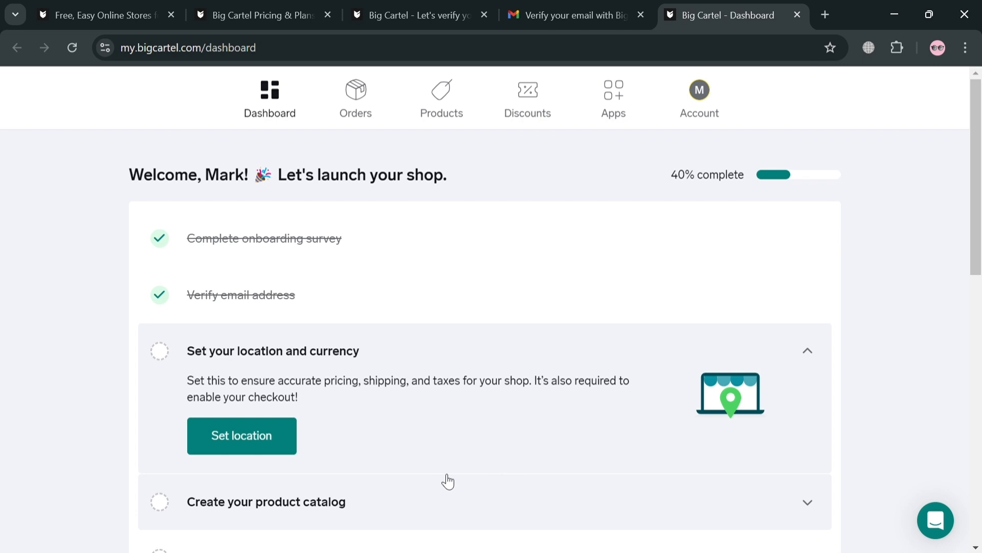
scroll(338, 332, down, 2)
scroll(331, 299, down, 3)
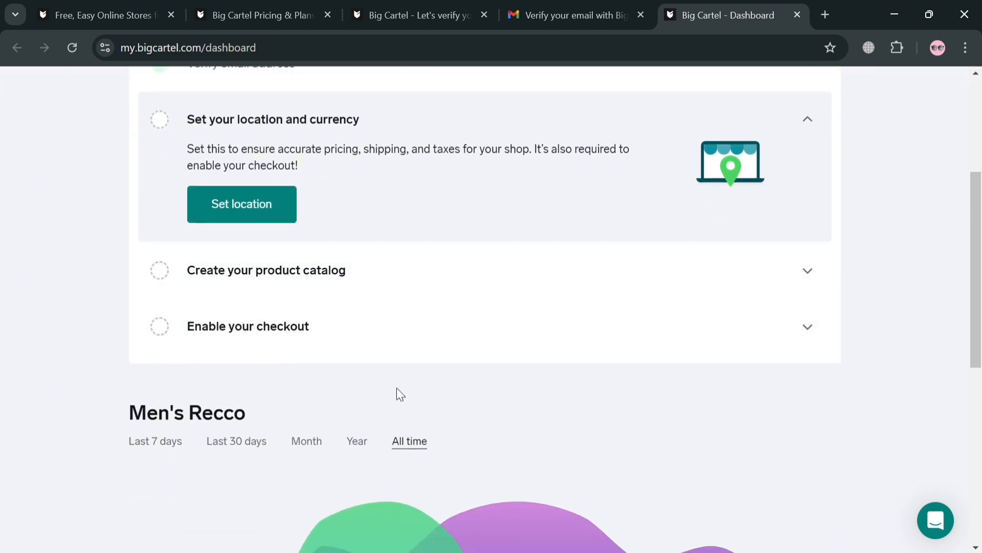
scroll(416, 346, up, 5)
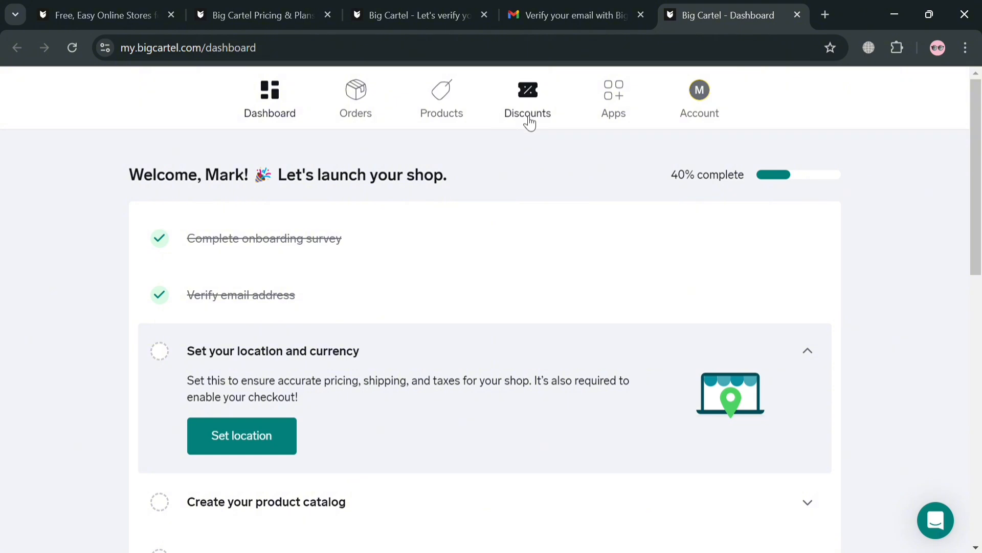
click(714, 106)
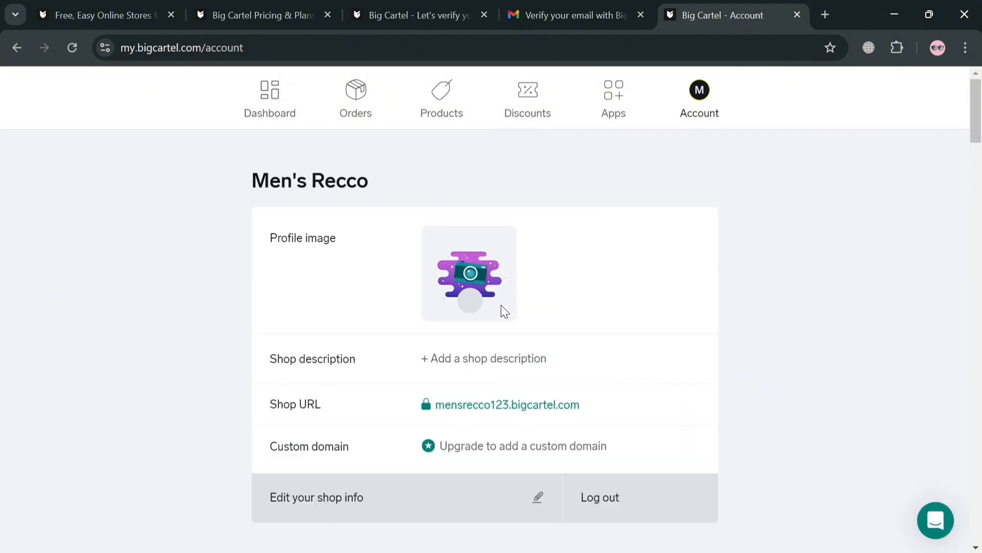
scroll(483, 311, down, 2)
scroll(483, 311, down, 5)
scroll(485, 301, up, 3)
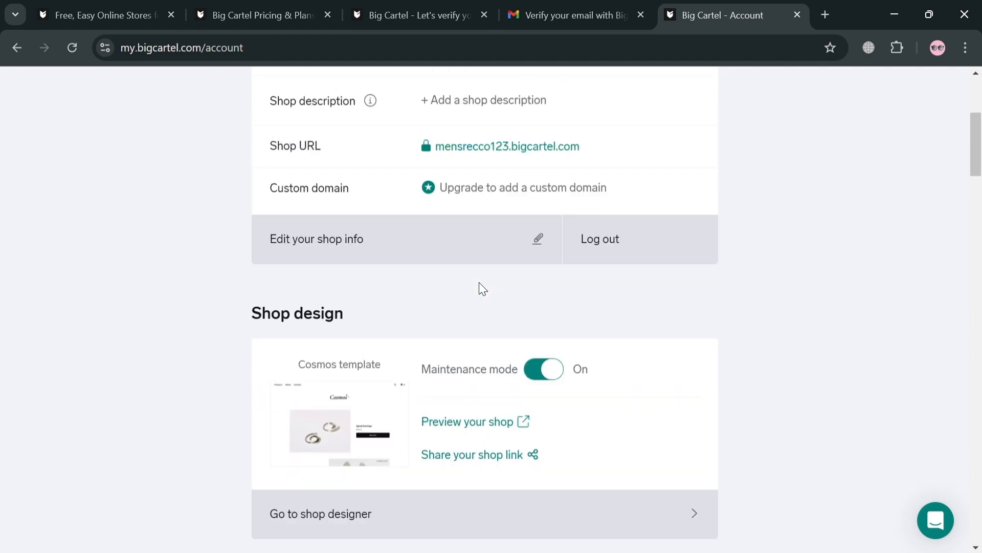
scroll(485, 288, up, 4)
scroll(481, 282, down, 10)
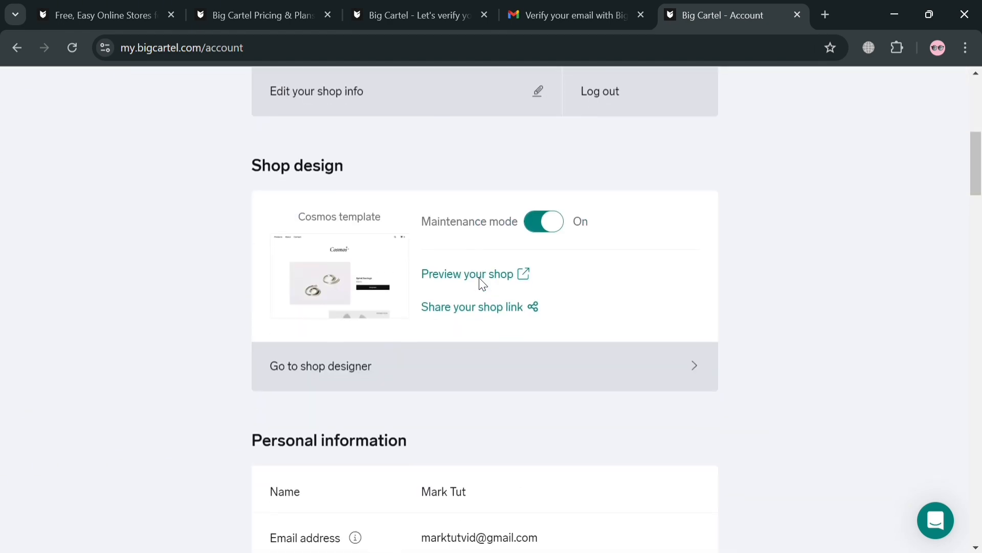
scroll(481, 284, down, 10)
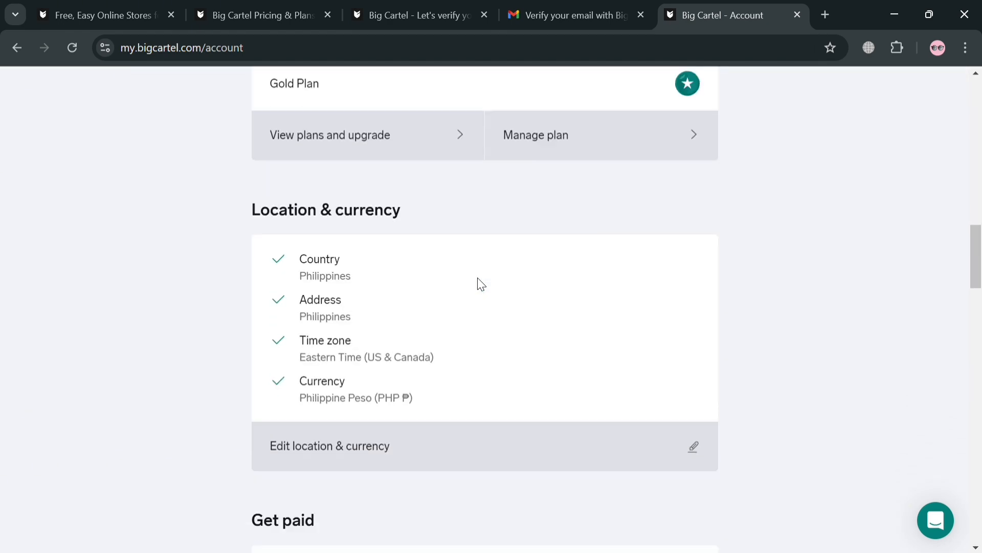
scroll(477, 278, down, 5)
scroll(475, 275, up, 20)
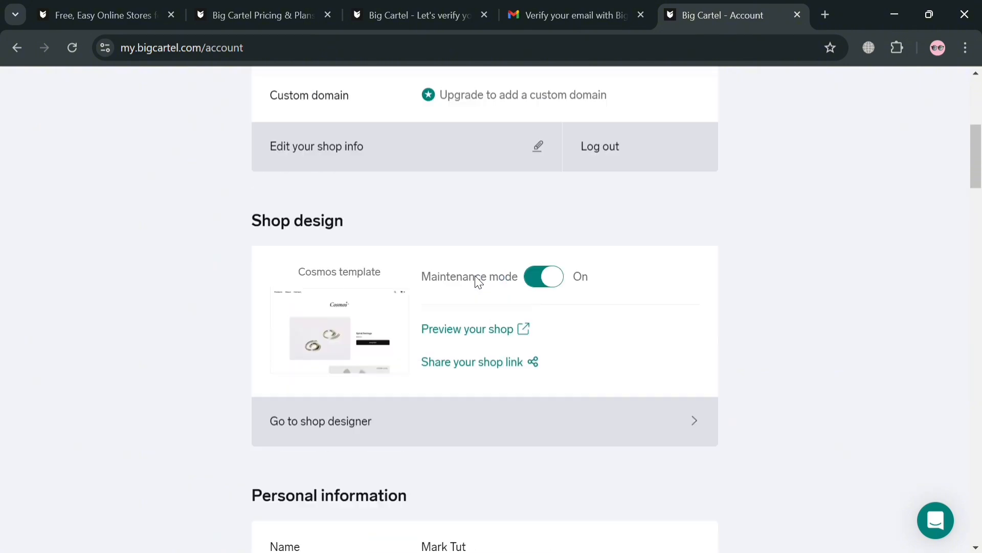
scroll(475, 275, up, 1)
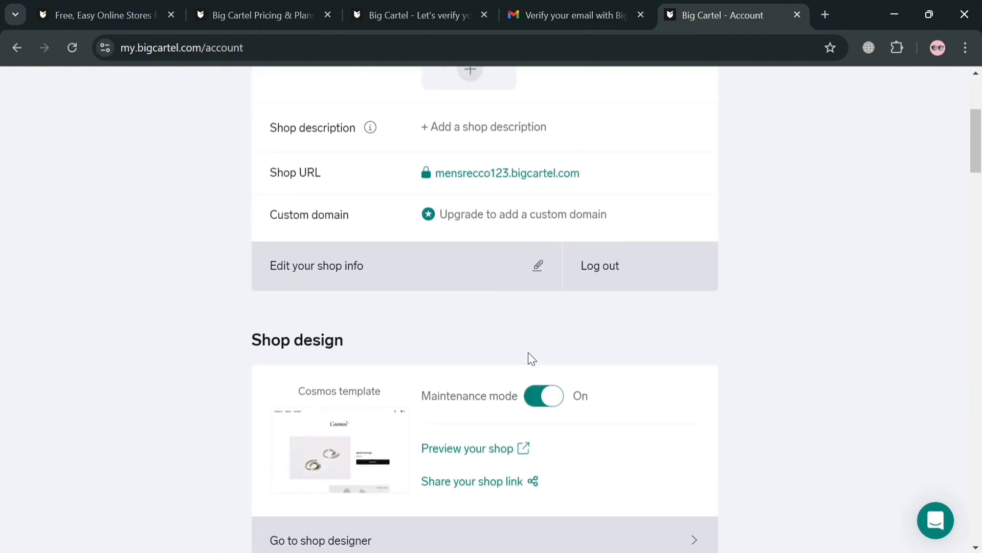
Preview the empty Men's Recco storefront in a new tab, then return to the Account page.
click(511, 449)
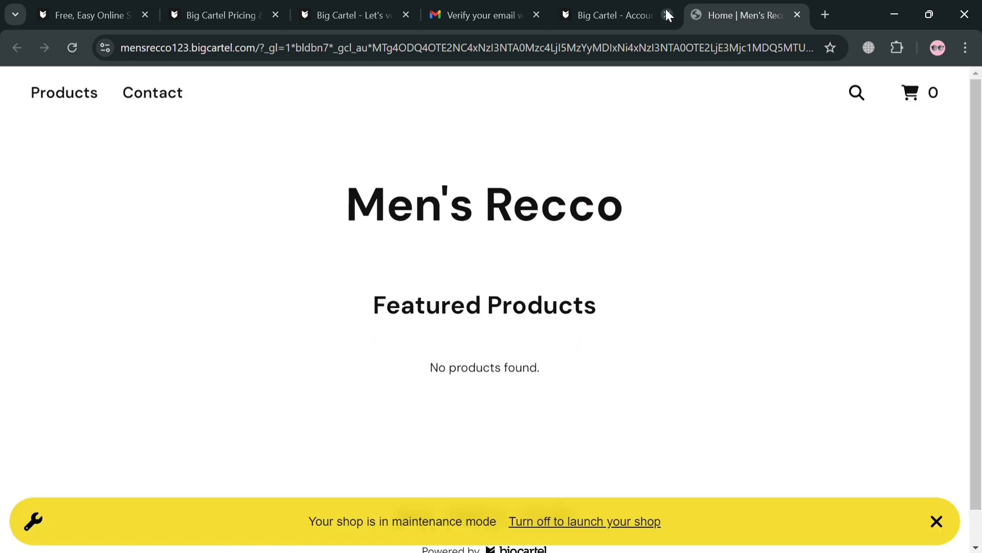
click(645, 10)
scroll(513, 336, up, 4)
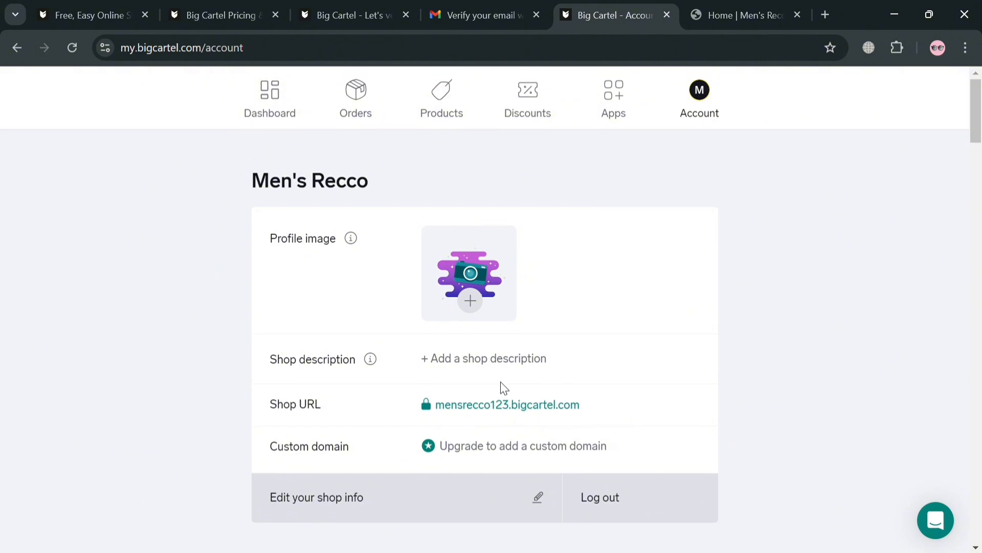
Start a new product from Products and upload the black Nike sneaker photo as its image.
click(431, 114)
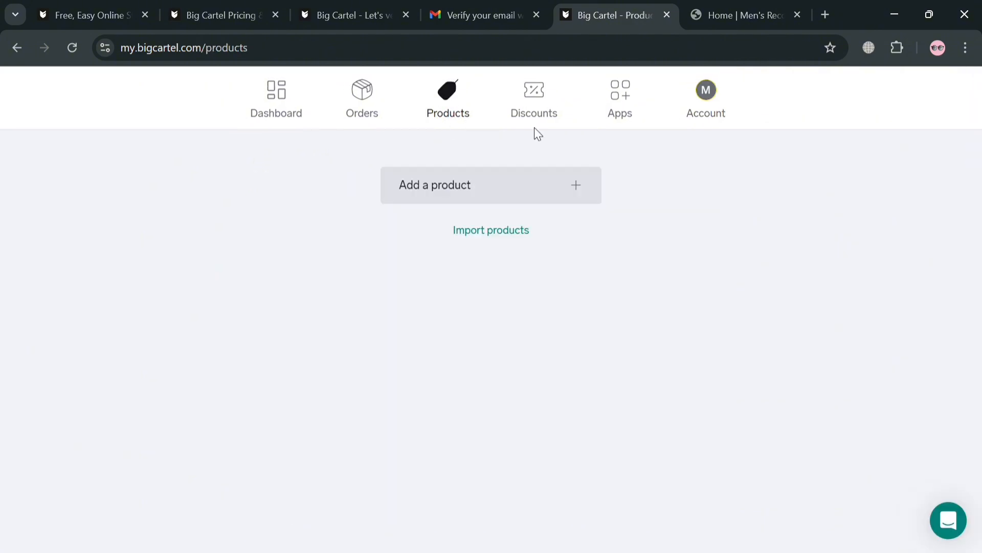
click(587, 192)
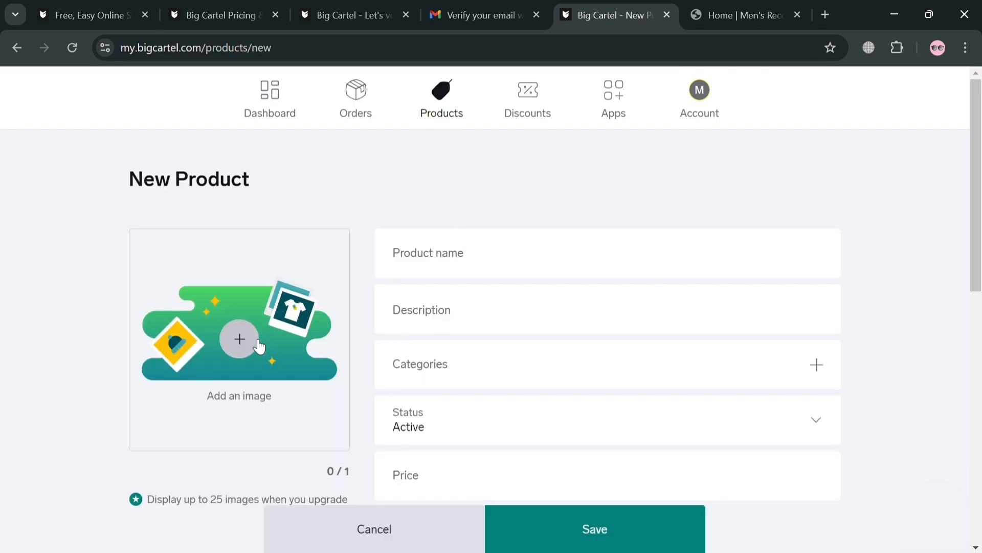
click(236, 347)
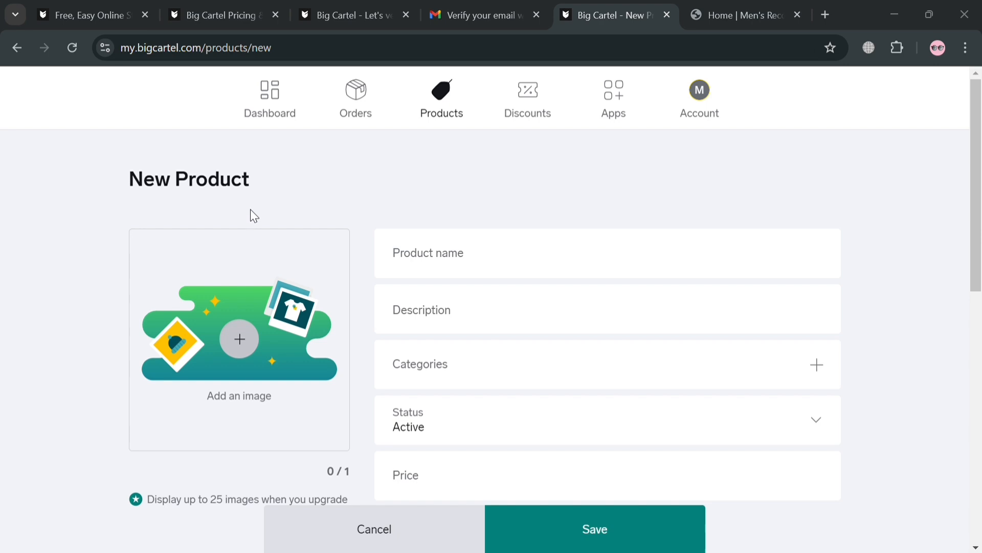
double_click(422, 123)
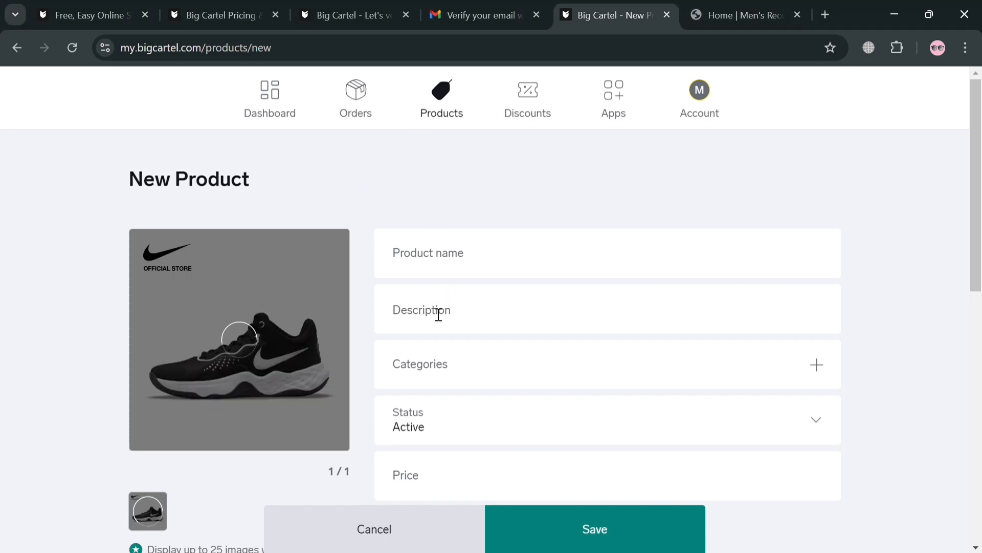
Name the product Nike Shoes, described as 'Limited Edition Black And White Nike Shoes Ax1'.
click(460, 265)
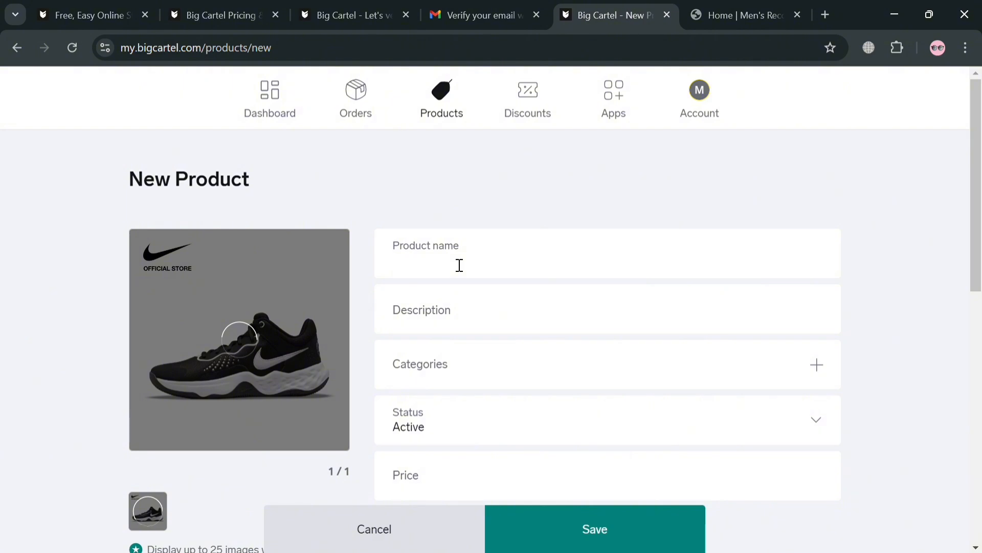
text(Nike Sho)
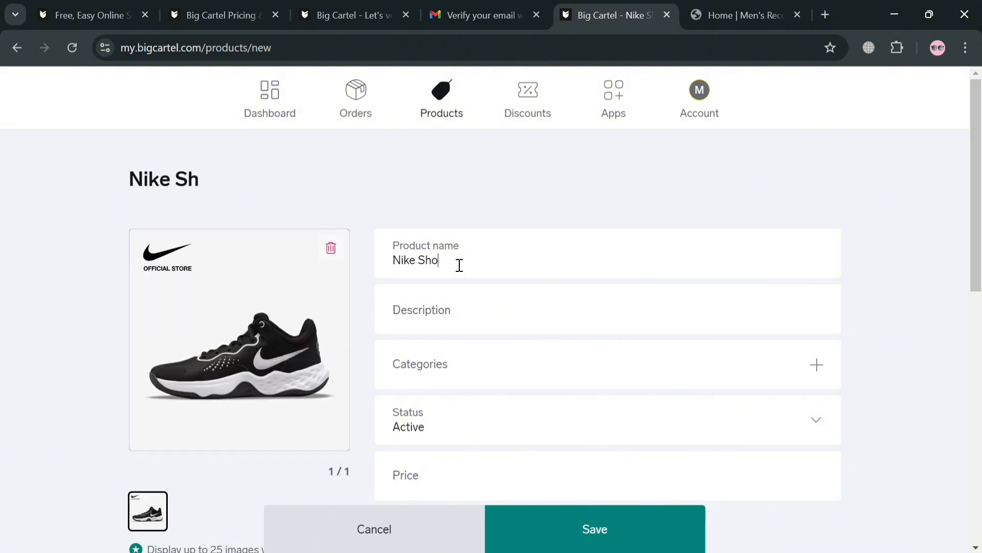
text(es)
click(487, 309)
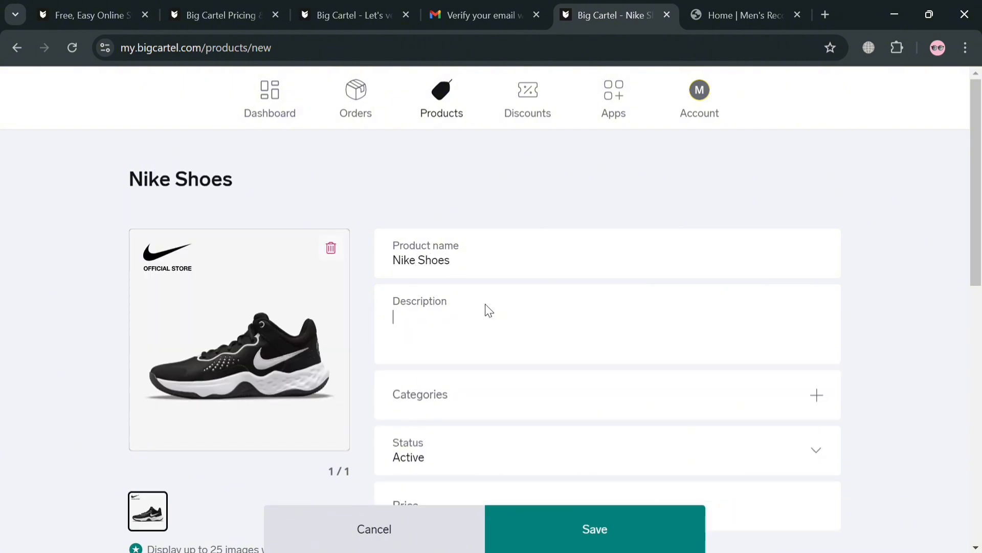
text(Limited Edition Bl)
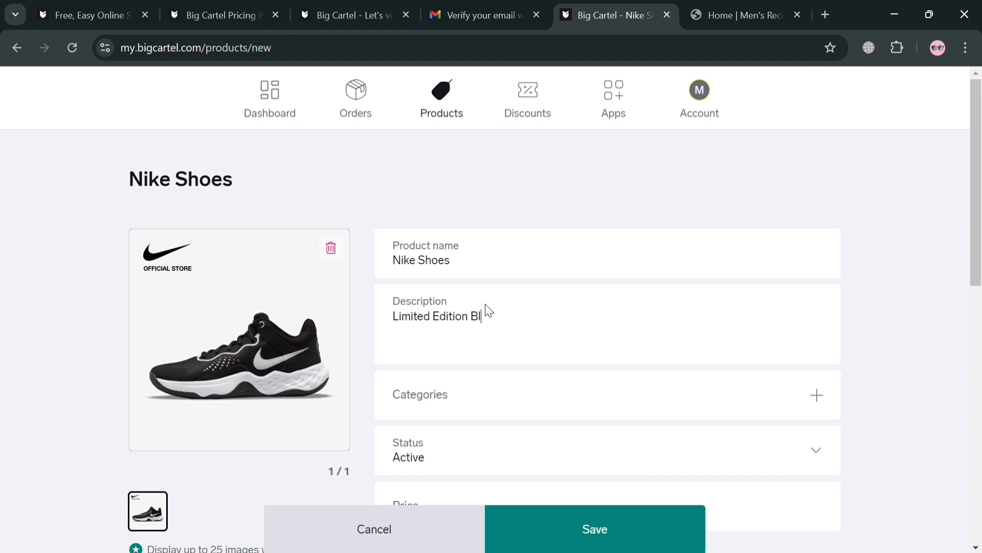
text(ack And White Nike Shoees)
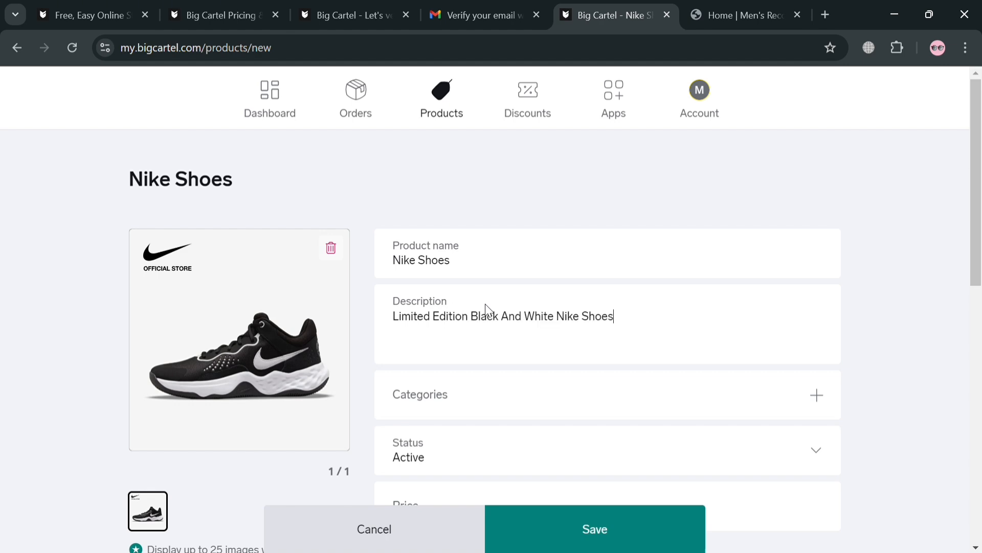
text(x1)
scroll(558, 328, down, 1)
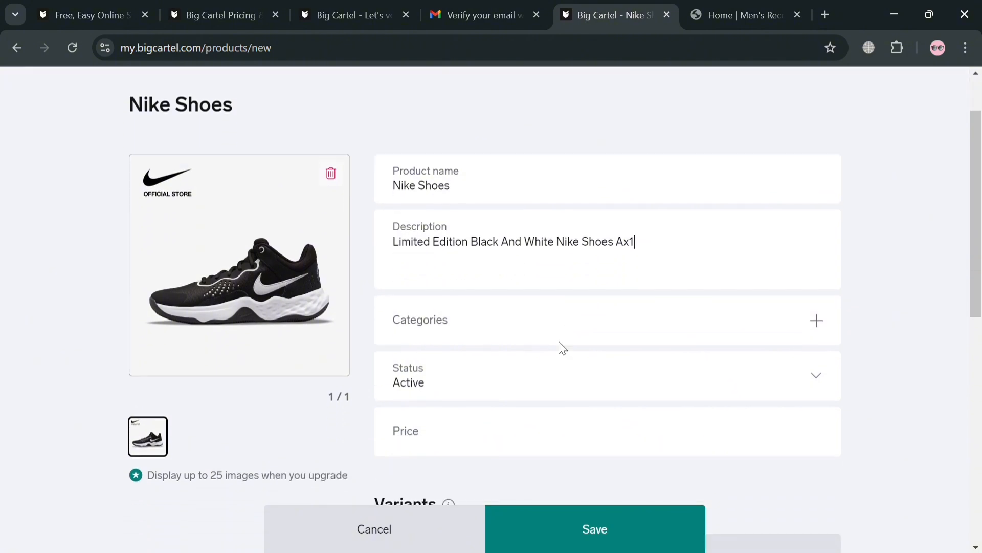
Add a Shoes category under Manage categories and assign it to Nike Shoes.
click(817, 317)
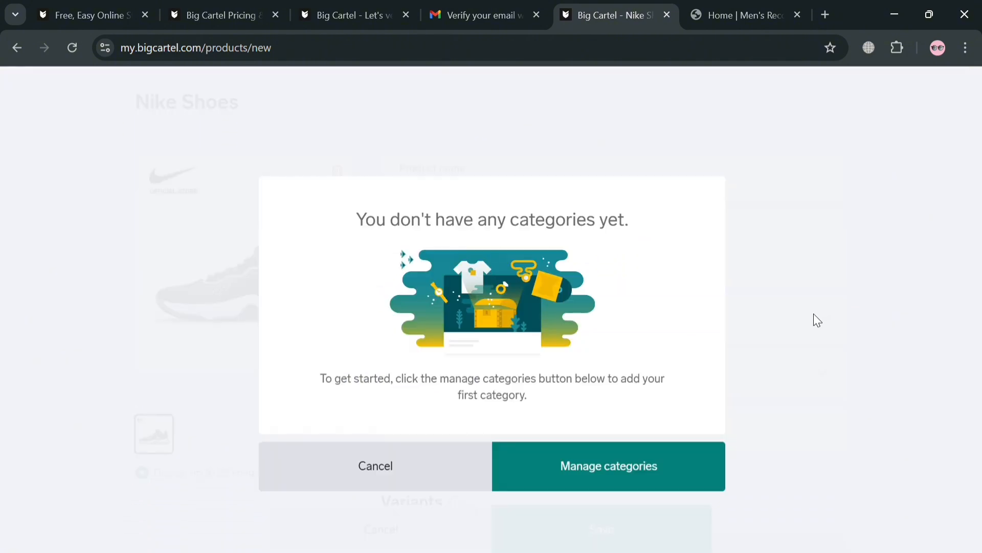
click(585, 474)
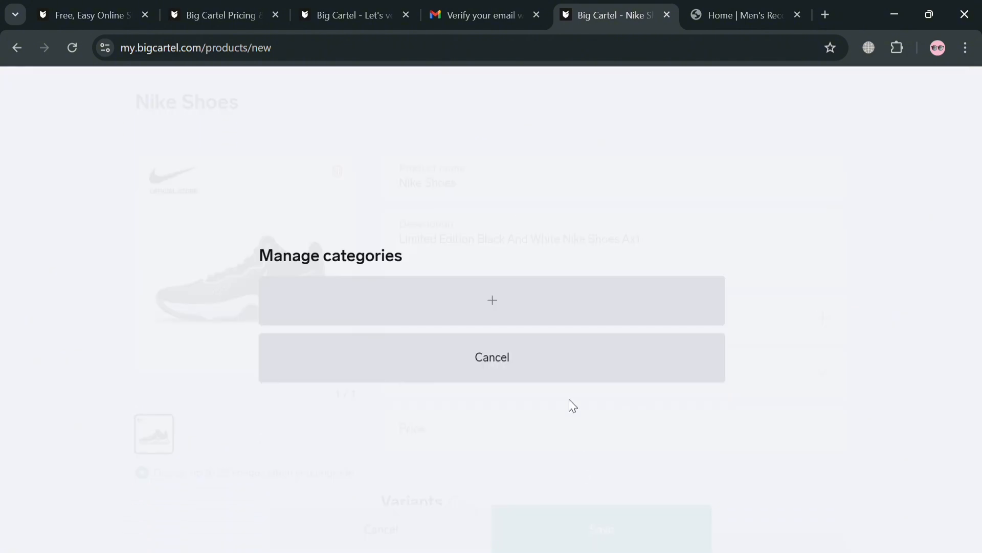
click(530, 315)
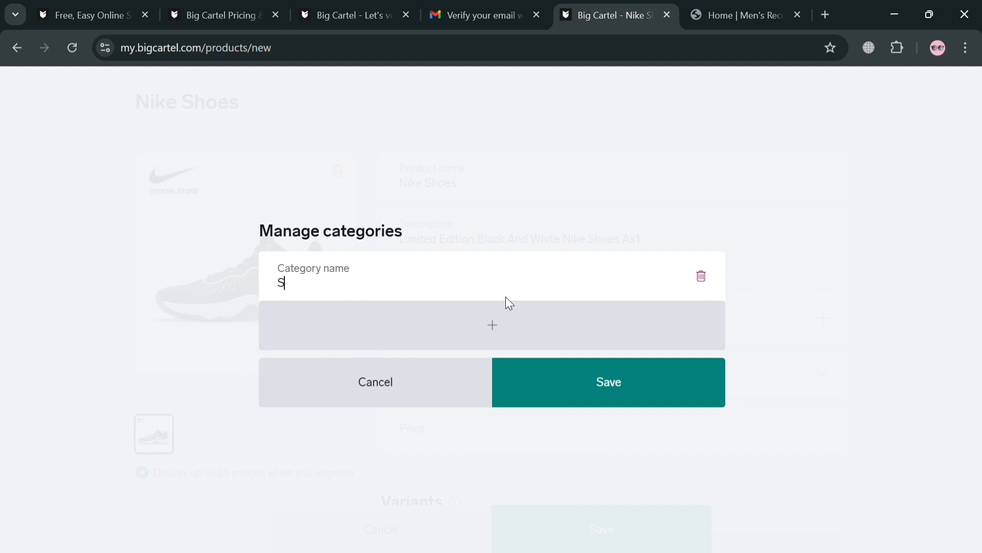
key(Return)
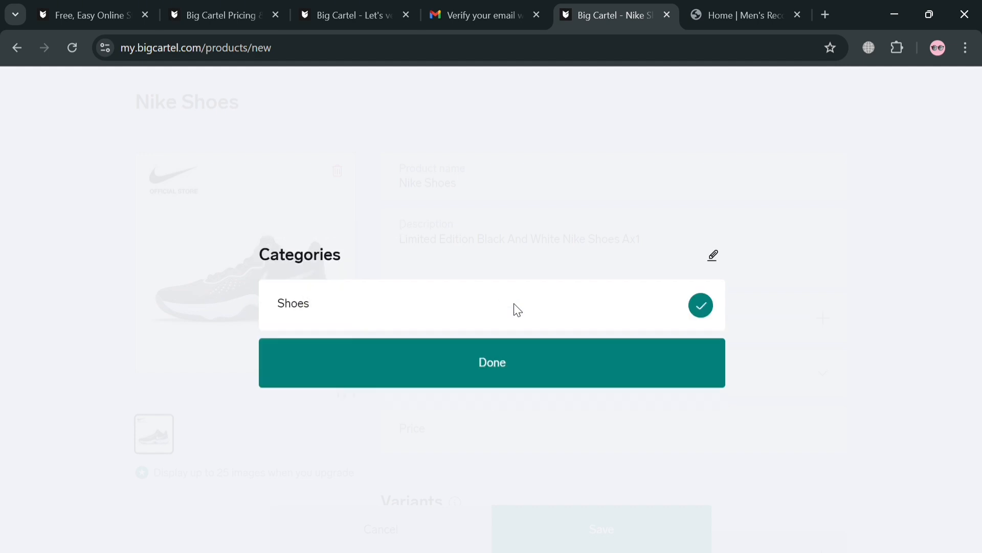
click(606, 374)
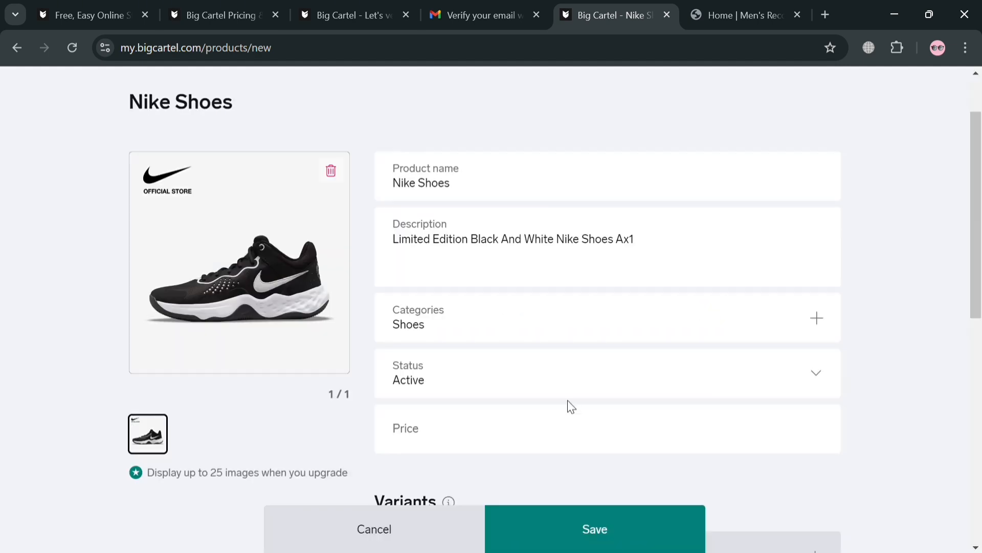
Set the Nike Shoes price to ₱100.00 and add a variant row.
click(587, 449)
text(100)
scroll(573, 284, down, 4)
click(484, 271)
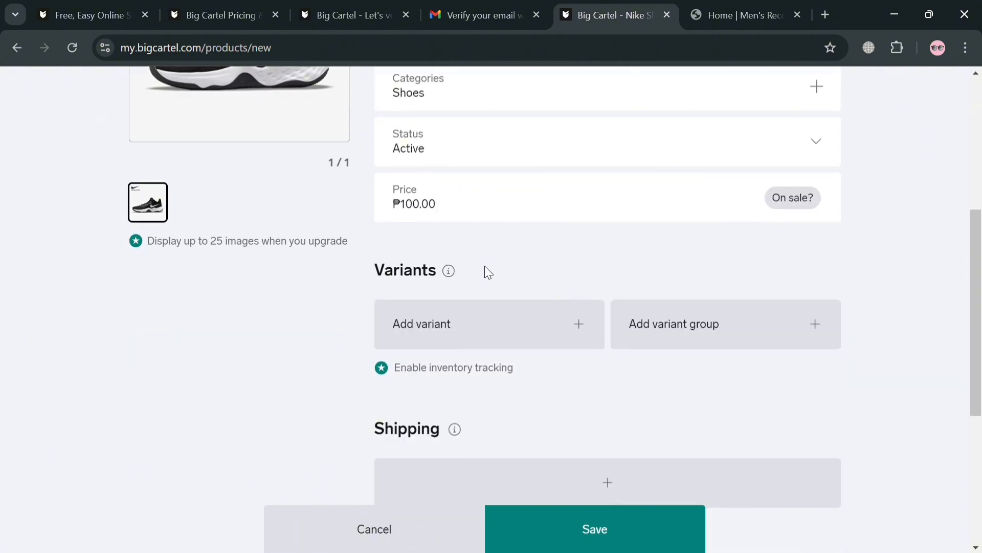
click(489, 342)
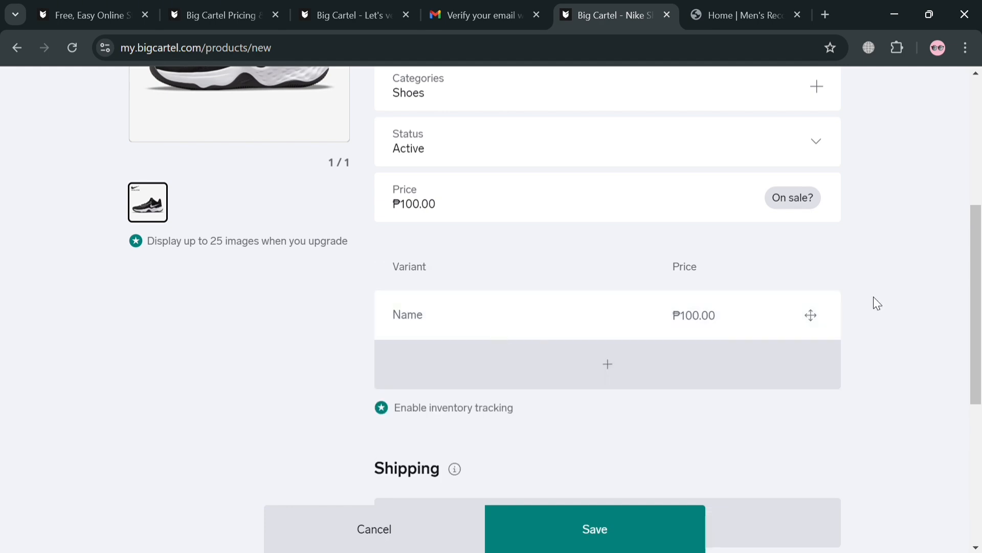
Save Nike Shoes as a new product, saving again after the error banner.
scroll(391, 342, down, 3)
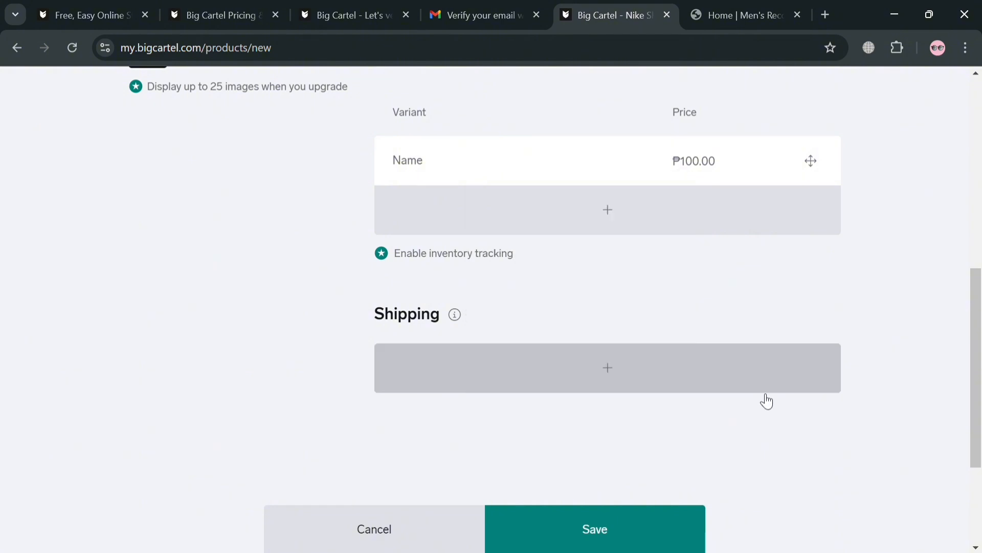
click(601, 527)
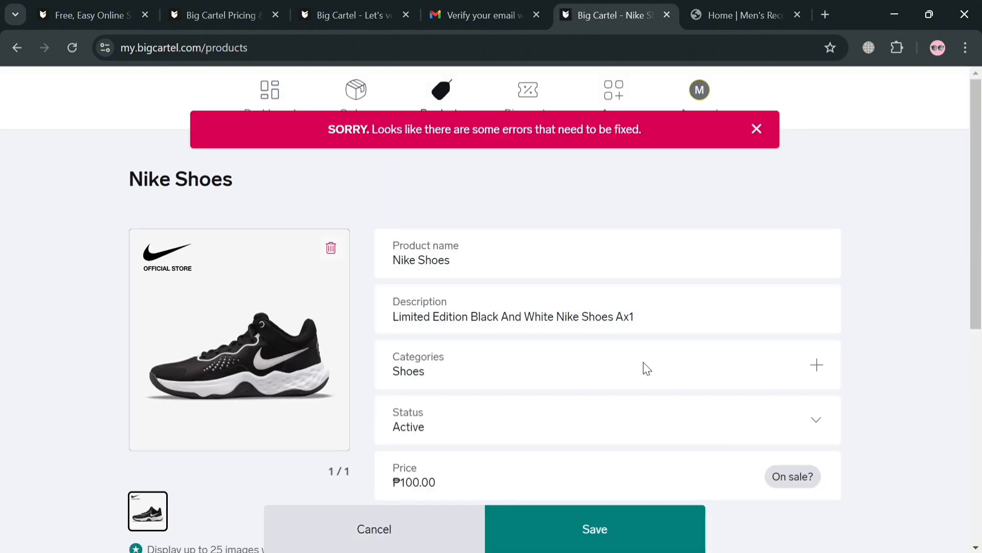
scroll(643, 367, down, 2)
click(601, 532)
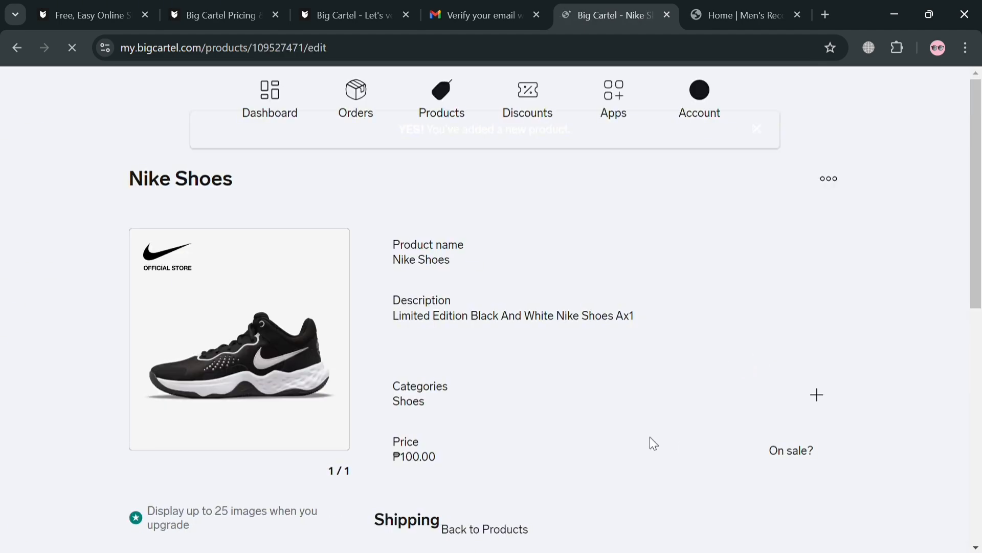
scroll(634, 376, down, 5)
scroll(677, 342, up, 5)
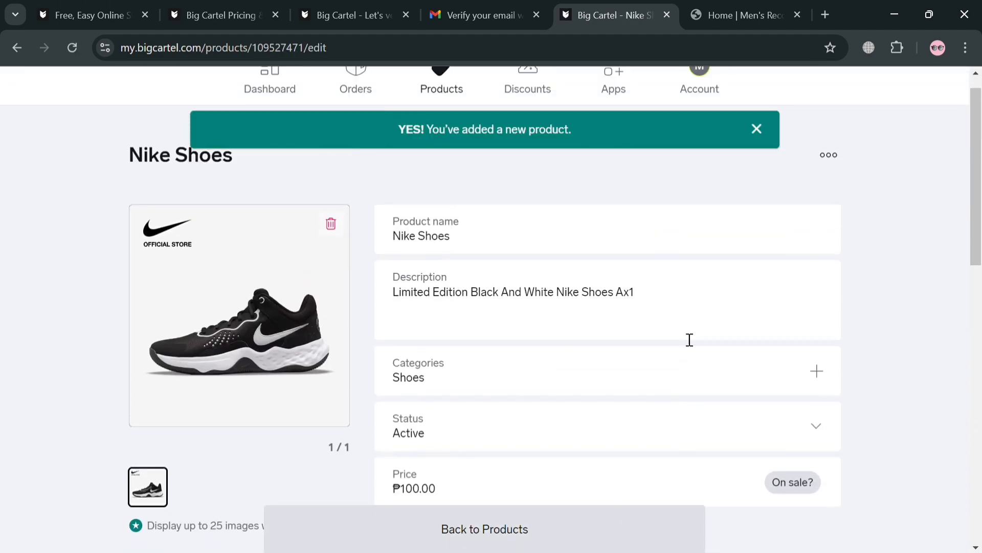
Reload the Men's Recco storefront and scroll to the featured products.
click(710, 17)
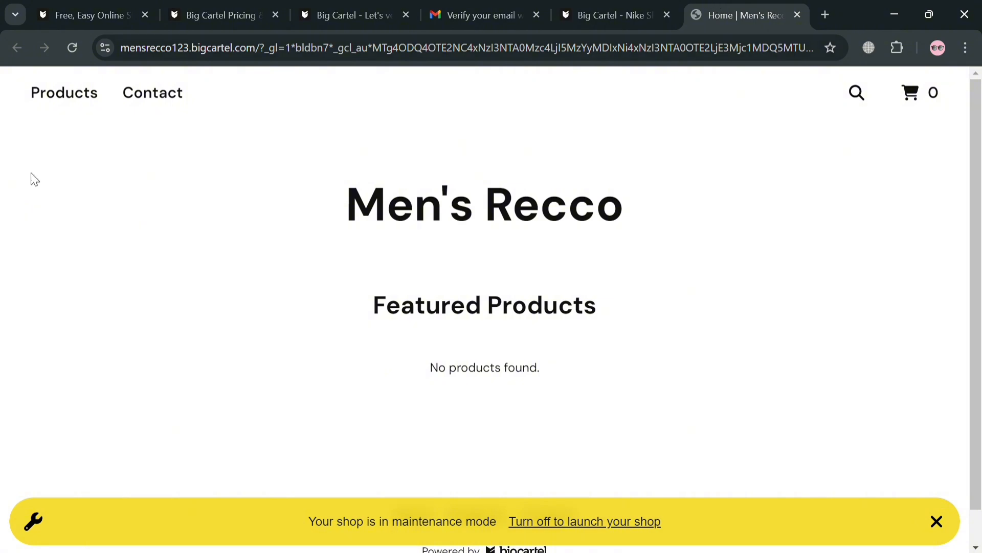
key(F5)
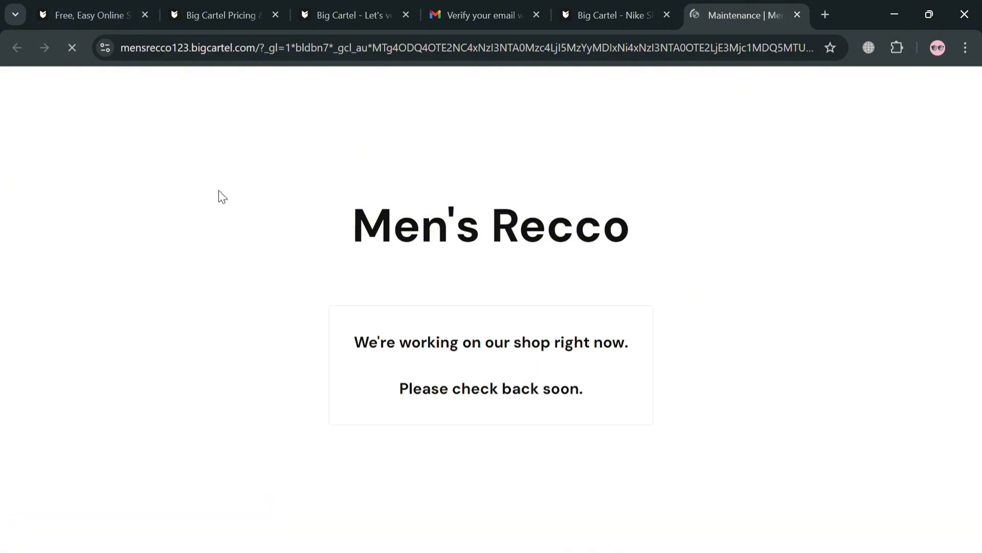
scroll(433, 431, down, 1)
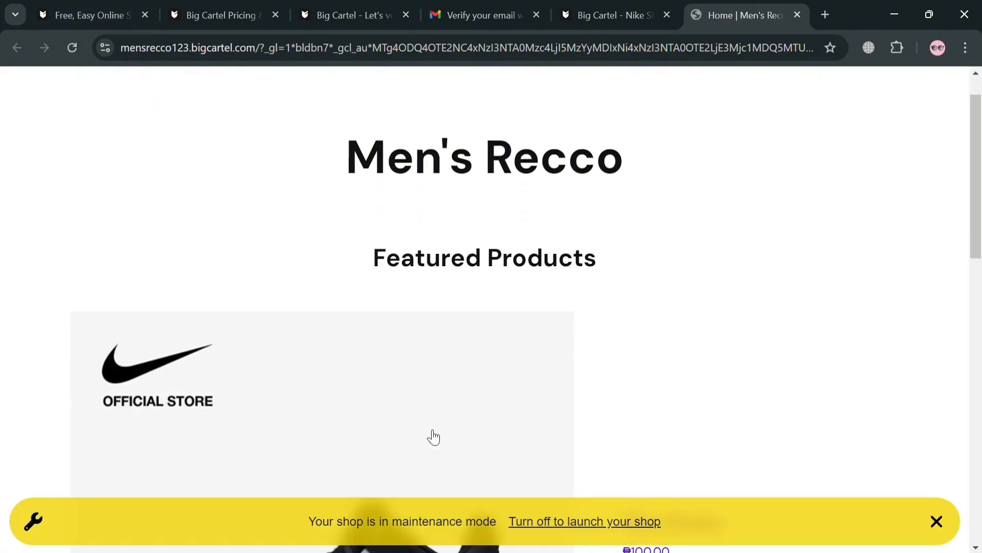
scroll(434, 434, down, 8)
scroll(695, 358, up, 3)
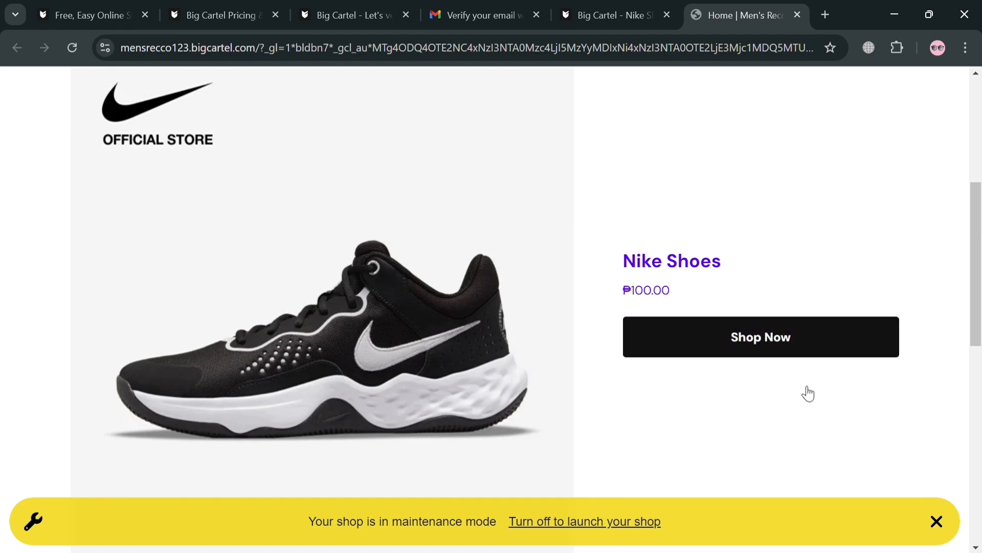
Open the Nike Shoes product page via its Shop Now button.
click(739, 339)
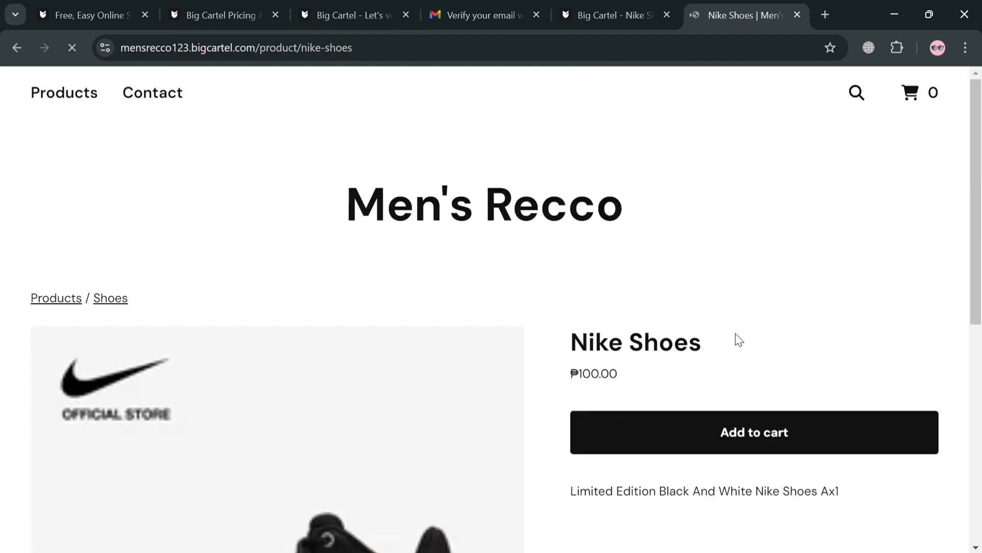
scroll(730, 340, down, 5)
scroll(730, 340, up, 5)
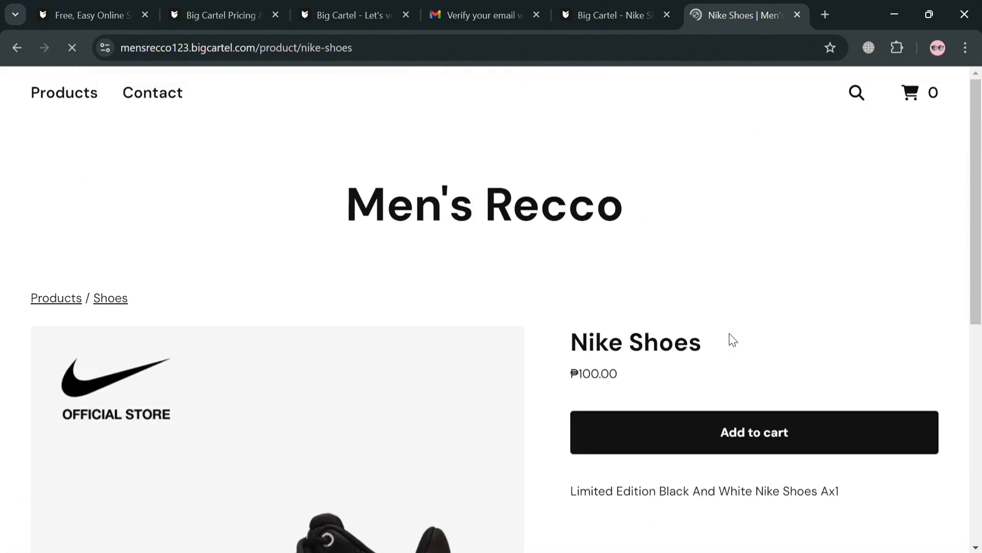
scroll(778, 389, down, 5)
scroll(767, 375, up, 3)
Add one pair of Nike Shoes to the cart (₱100.00 subtotal) and attempt checkout.
click(767, 277)
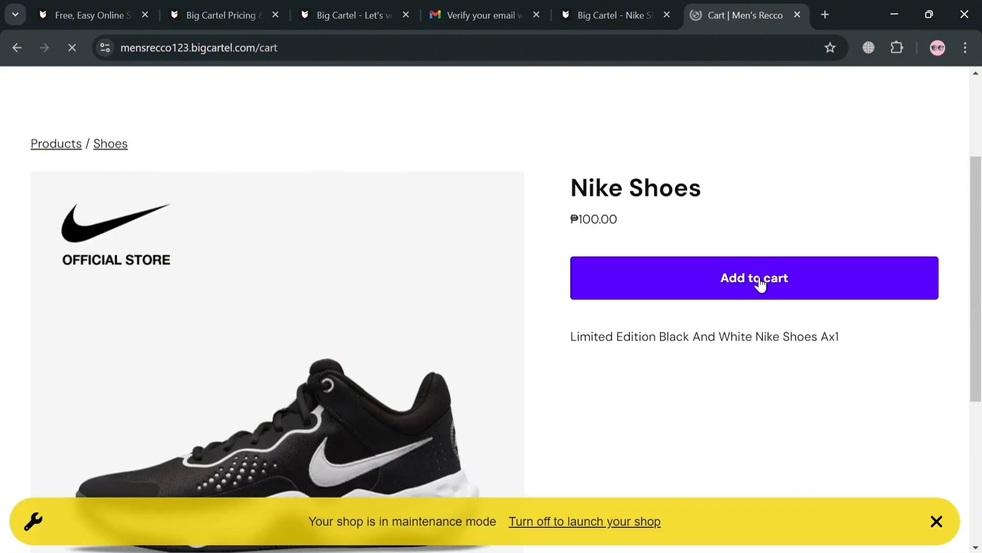
scroll(757, 285, down, 3)
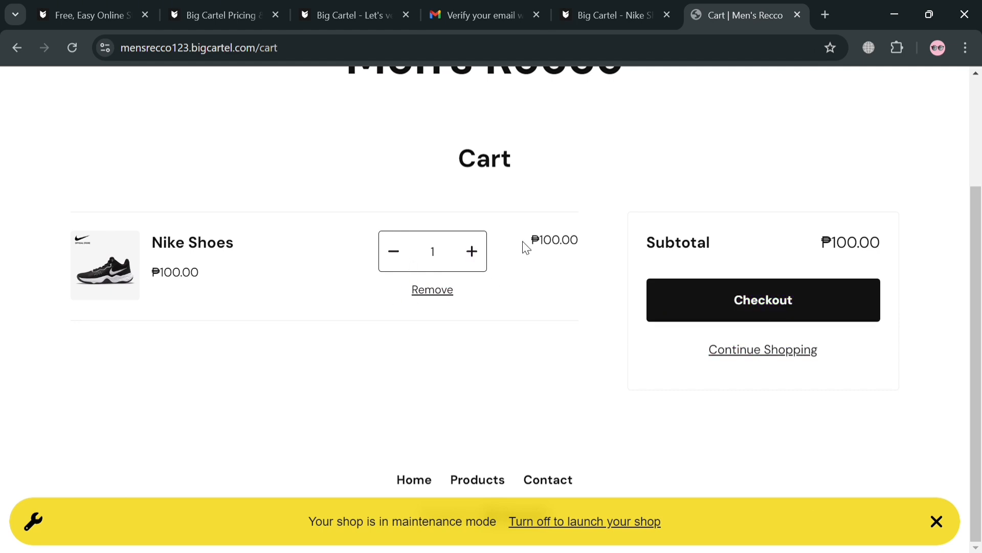
click(740, 302)
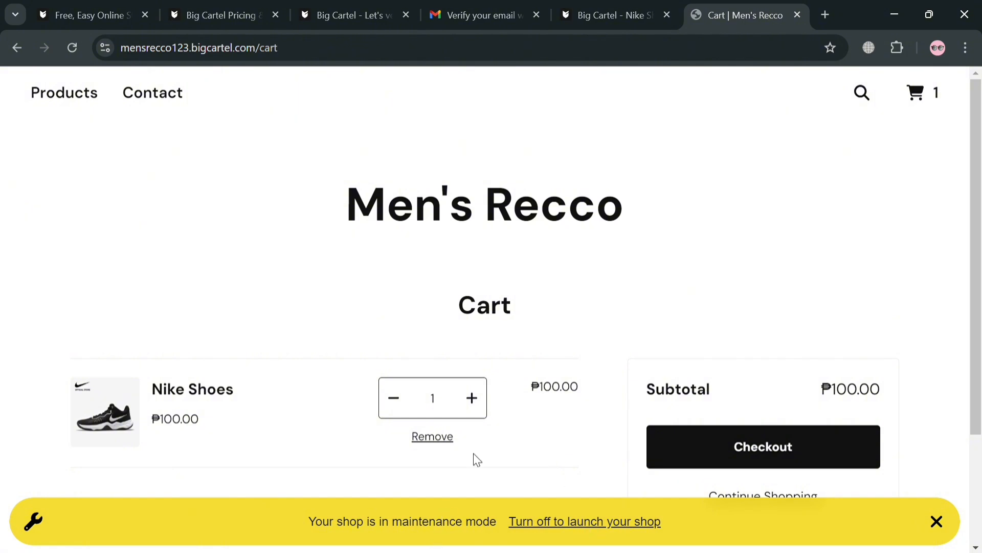
Return to the shop admin and open the Account page, scrolling down to Get paid.
click(613, 8)
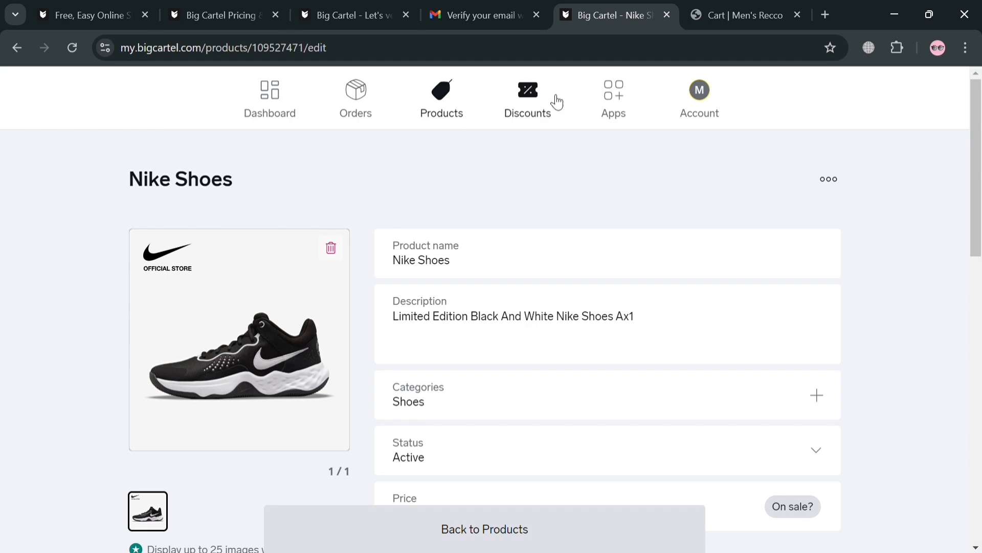
click(685, 106)
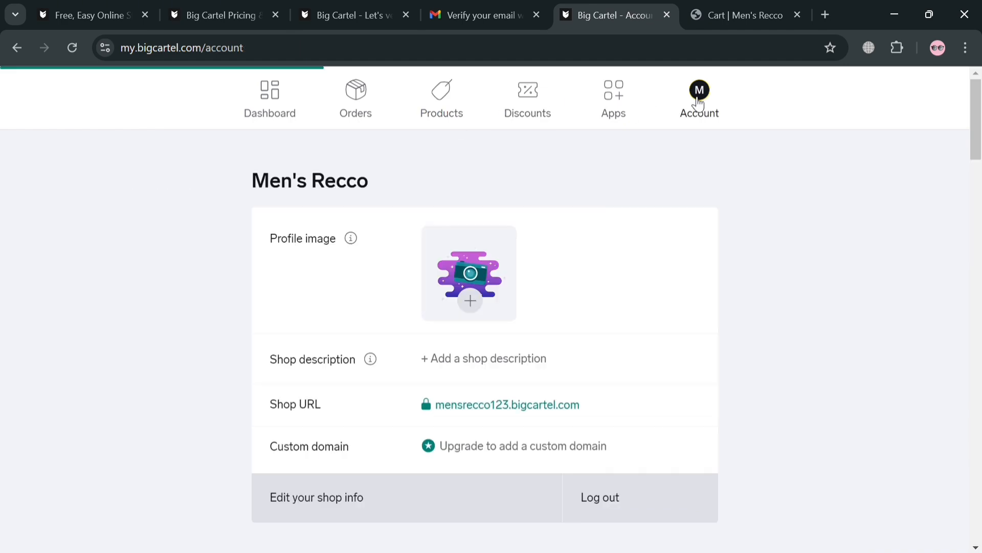
scroll(522, 193, down, 4)
scroll(526, 204, up, 4)
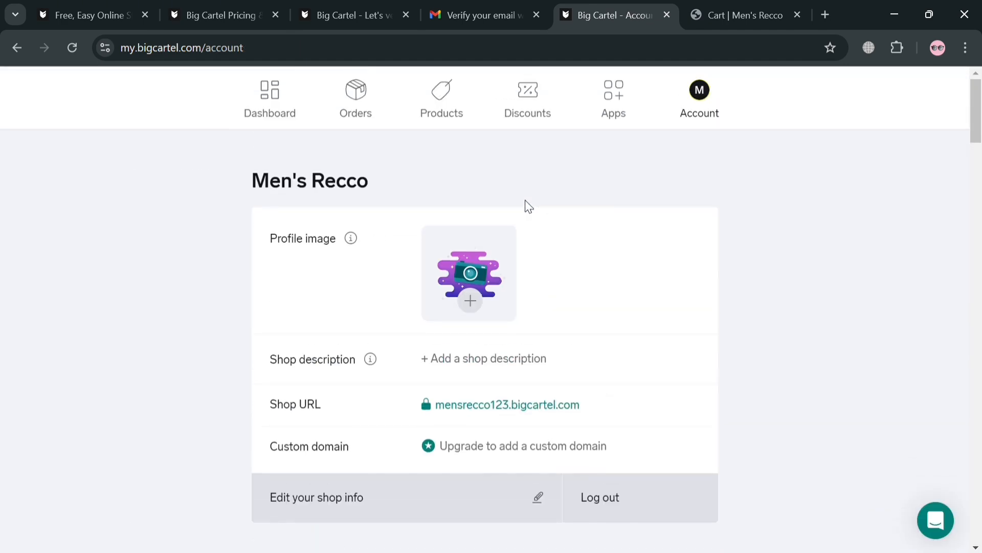
scroll(527, 206, down, 4)
scroll(532, 225, down, 5)
scroll(524, 222, down, 9)
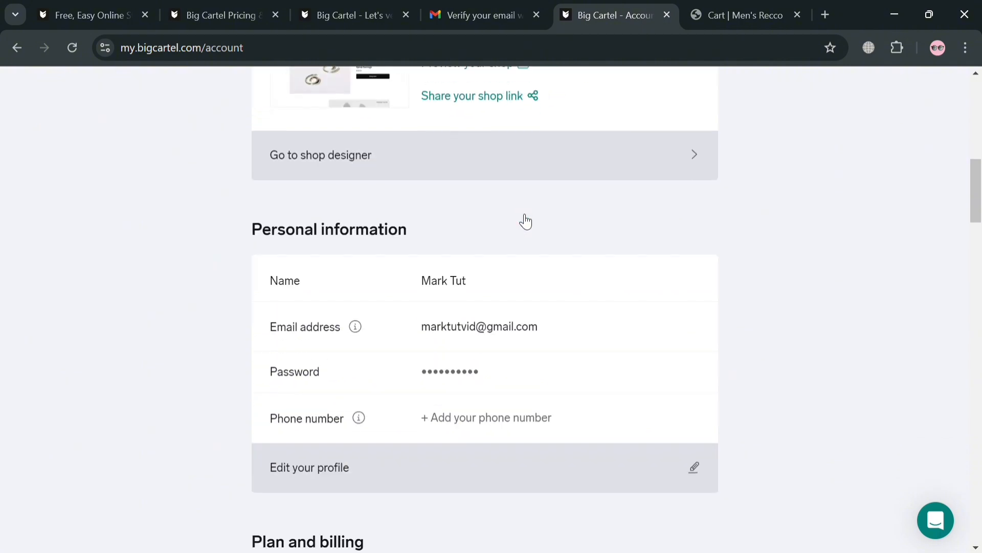
scroll(491, 244, down, 9)
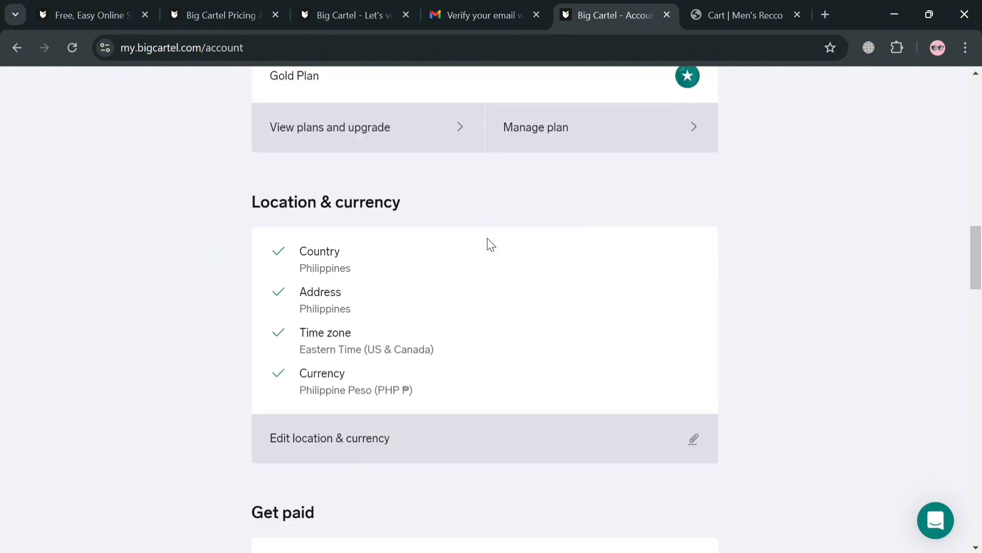
scroll(492, 246, down, 4)
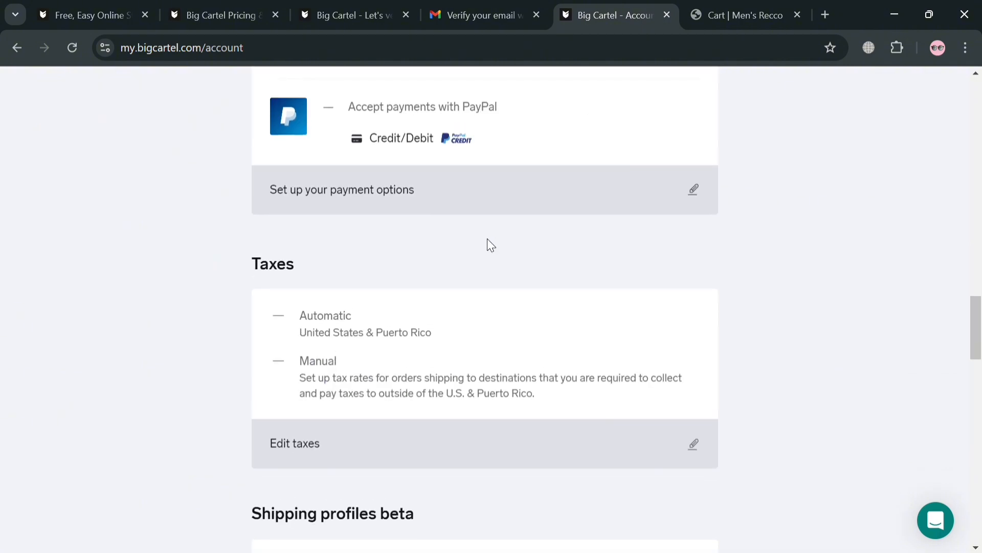
scroll(487, 244, up, 4)
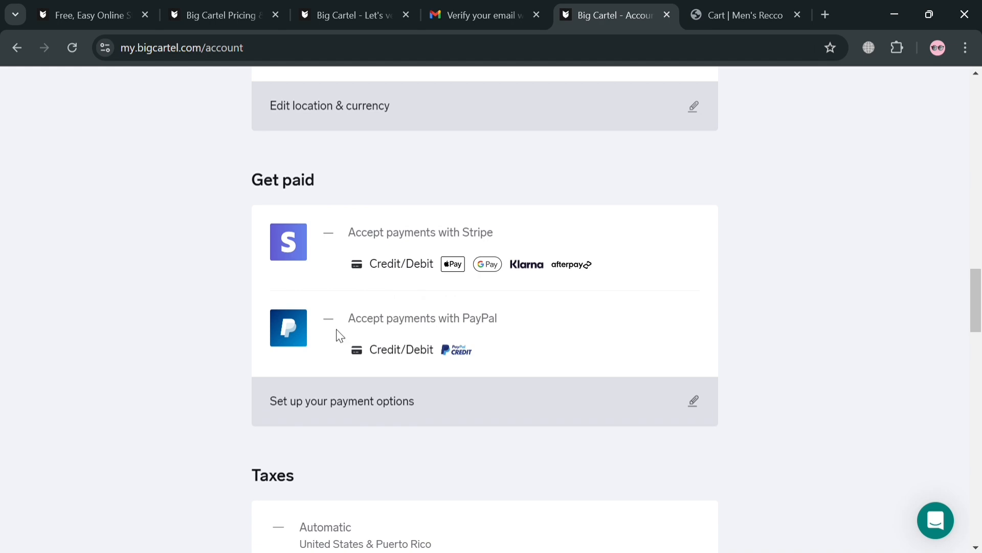
Open the Get paid payment options and attempt to connect PayPal, then back out.
click(642, 397)
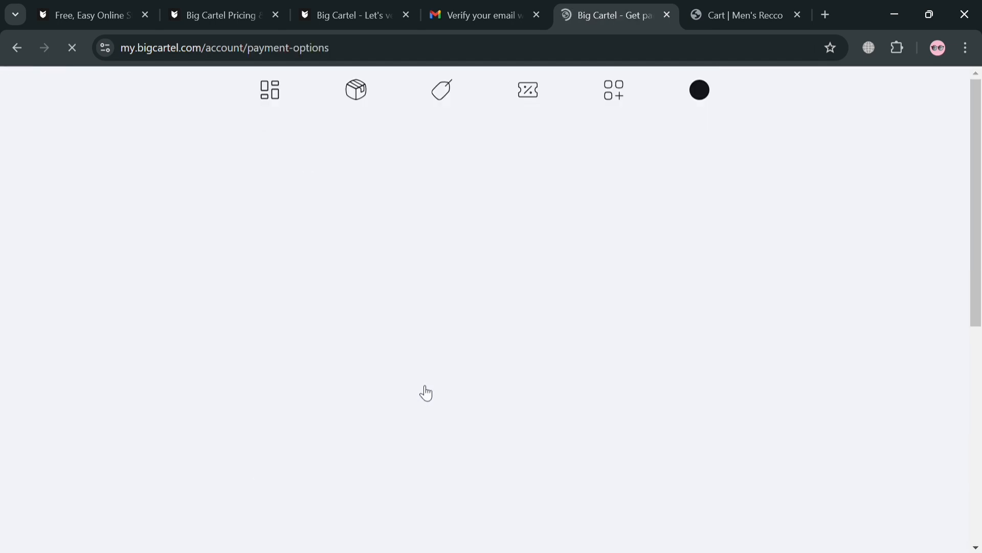
scroll(484, 286, down, 5)
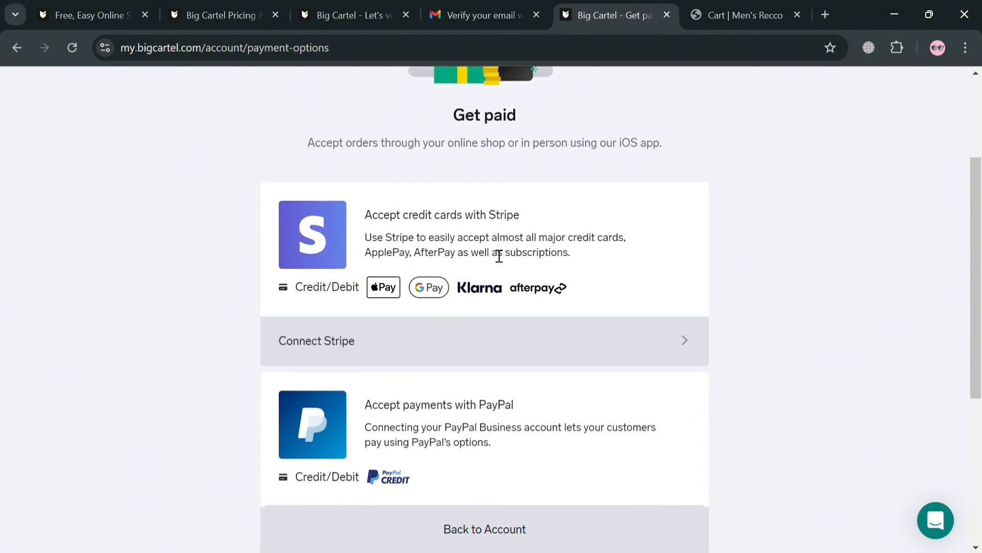
scroll(478, 305, down, 3)
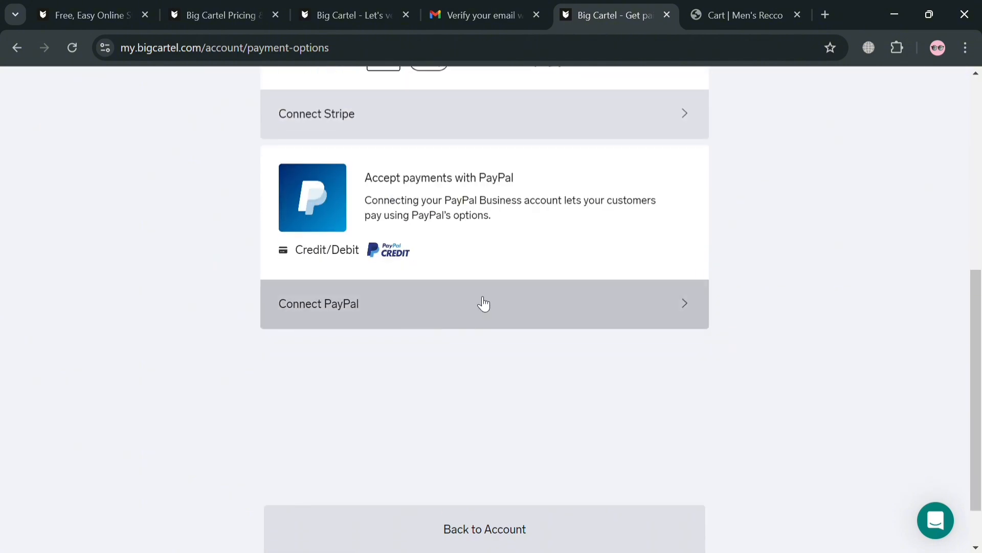
click(685, 301)
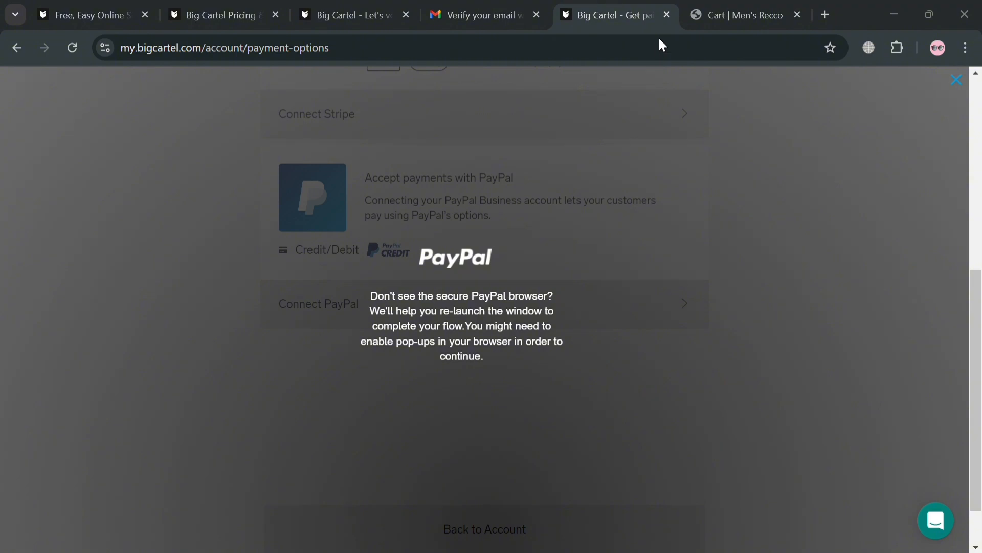
scroll(629, 312, up, 8)
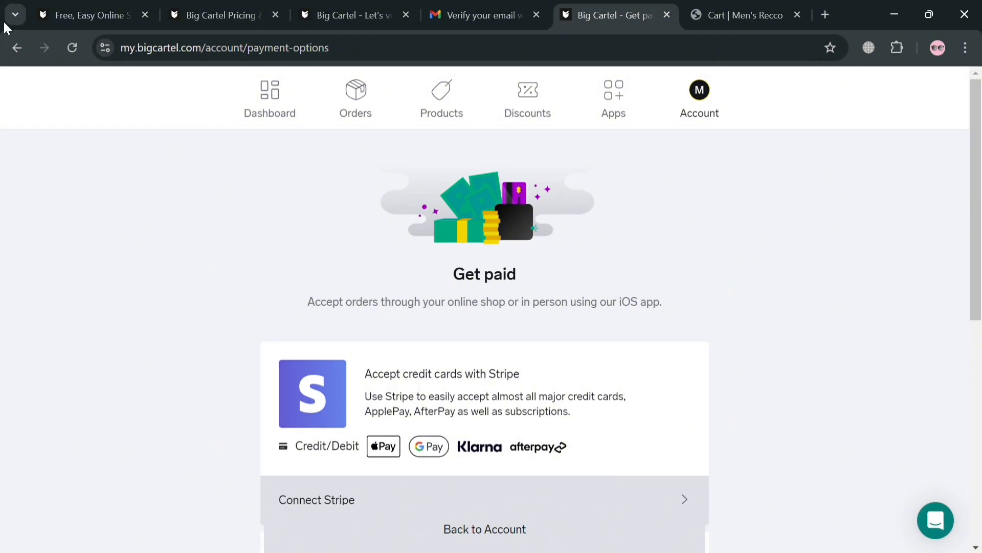
Return to the Account page, open the tax settings and start a manual tax rate.
click(16, 48)
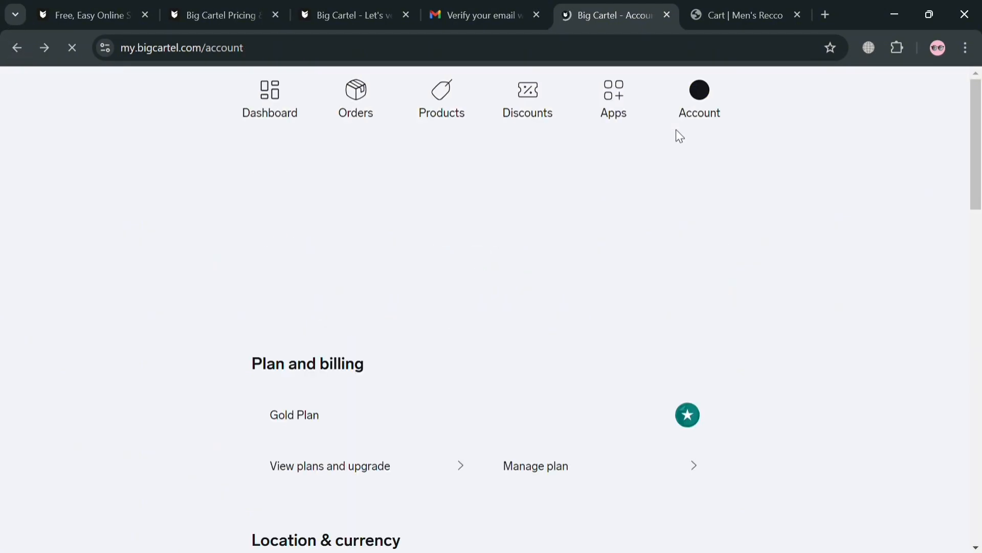
scroll(652, 248, down, 10)
scroll(469, 386, down, 3)
scroll(466, 381, up, 10)
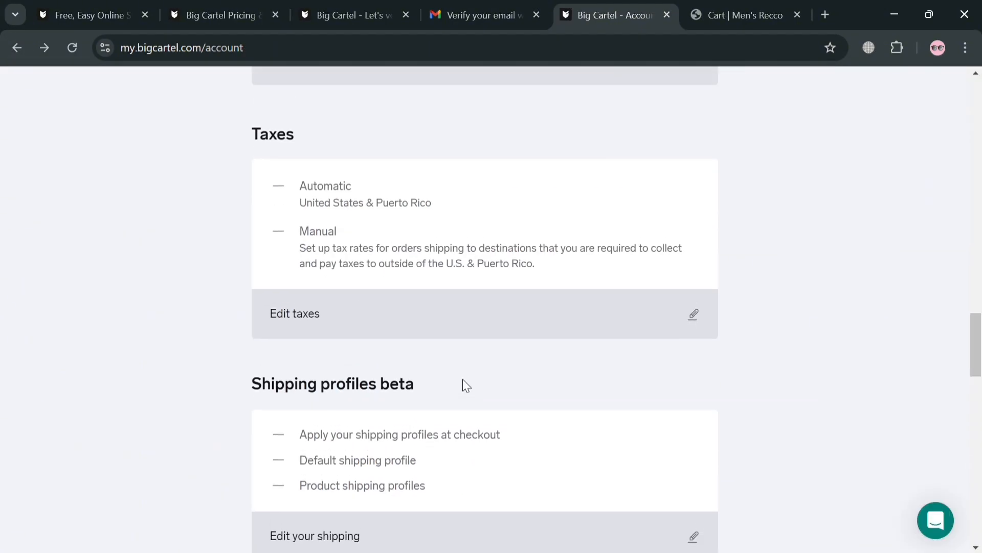
scroll(469, 338, down, 4)
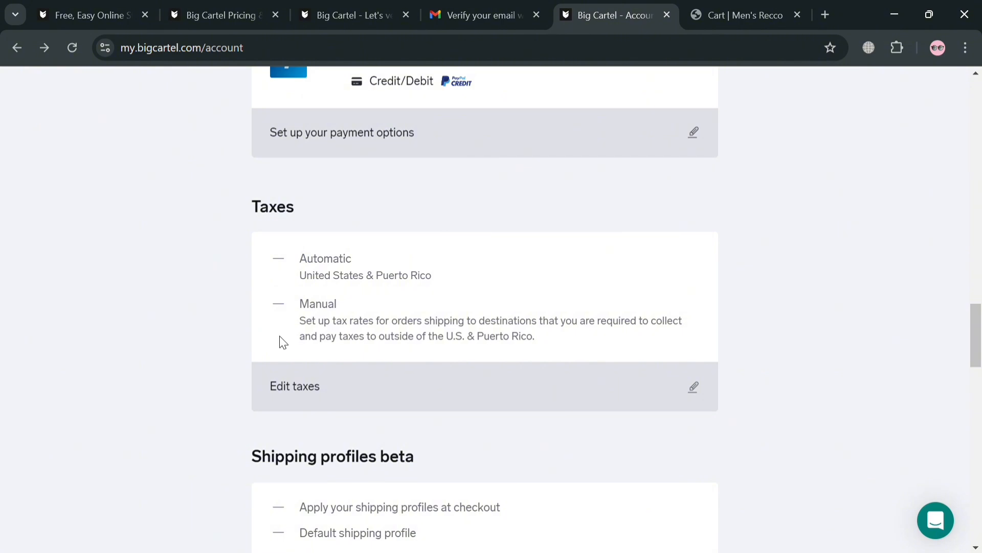
click(423, 384)
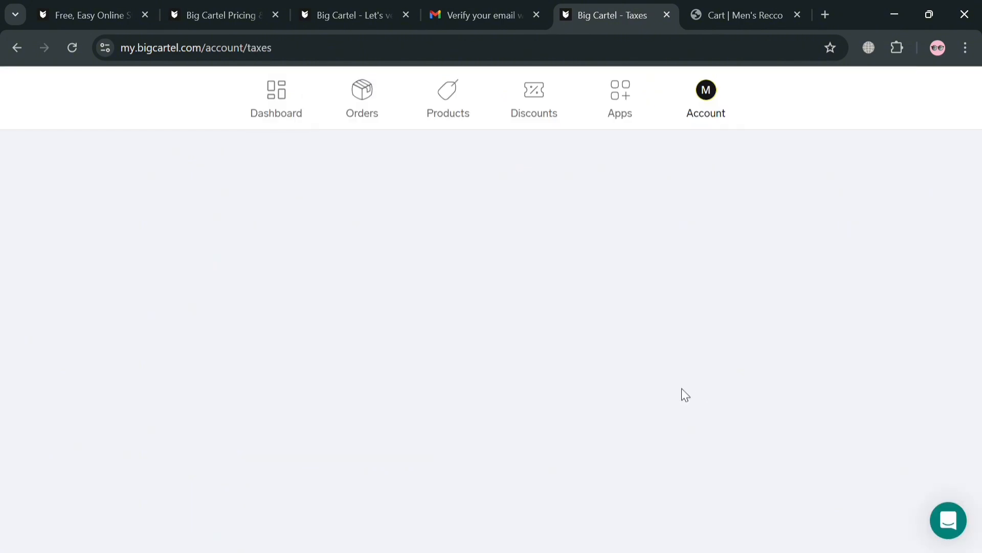
scroll(614, 381, down, 5)
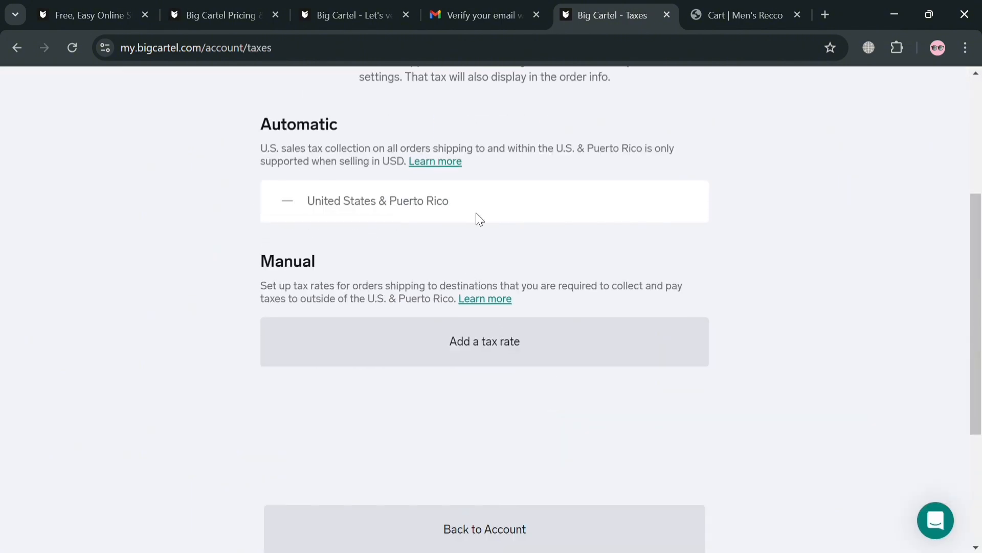
click(541, 338)
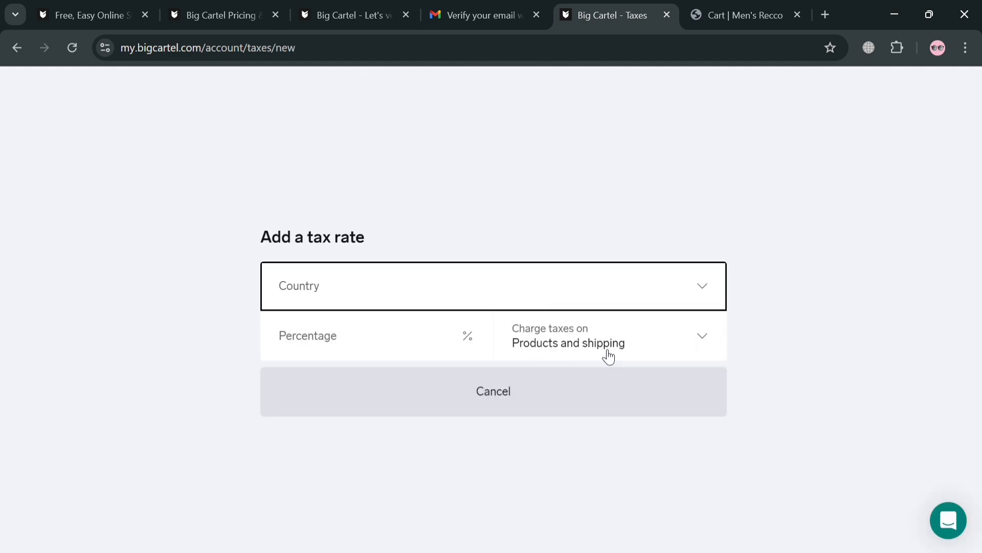
Enter a 10% rate charged on products only for United Kingdom and save it.
click(469, 346)
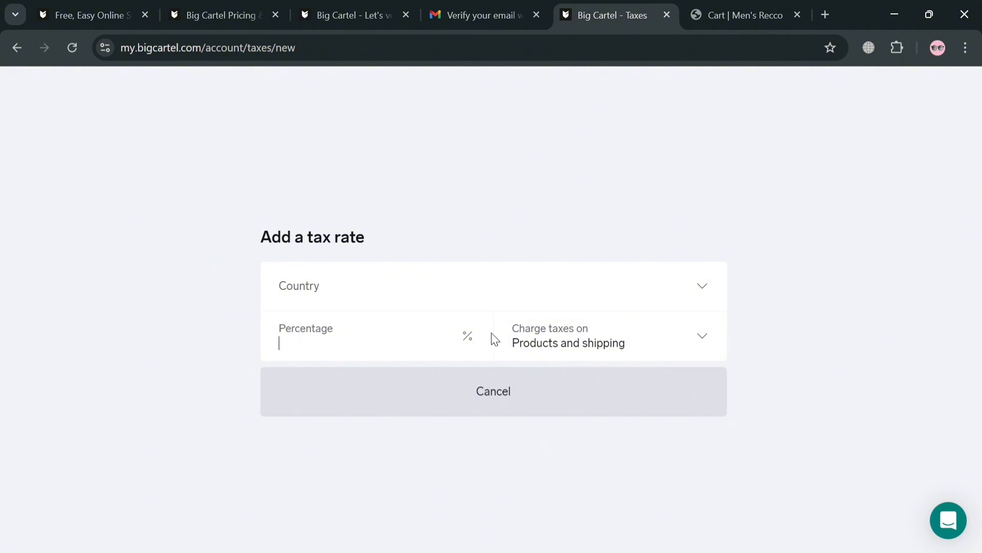
text(10)
click(608, 345)
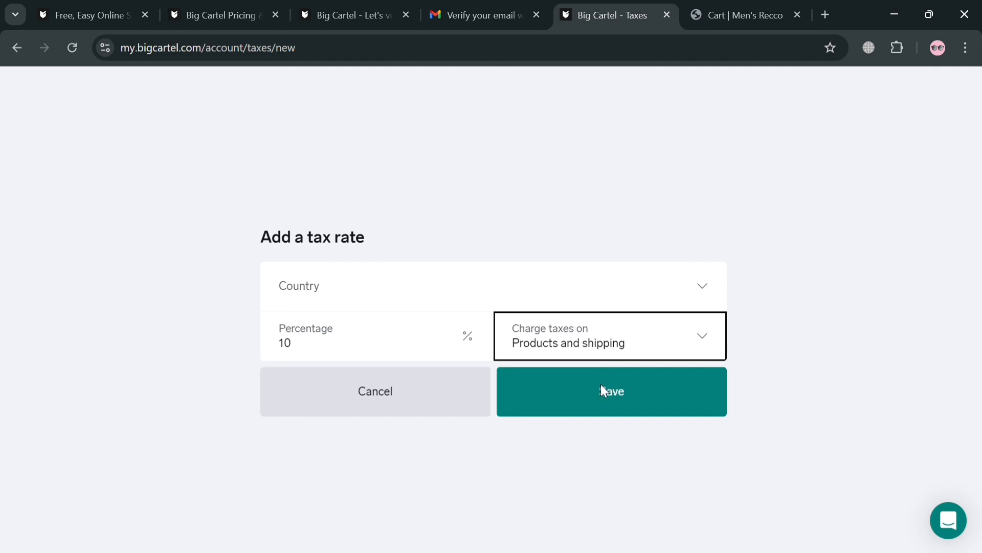
key(Down)
click(626, 396)
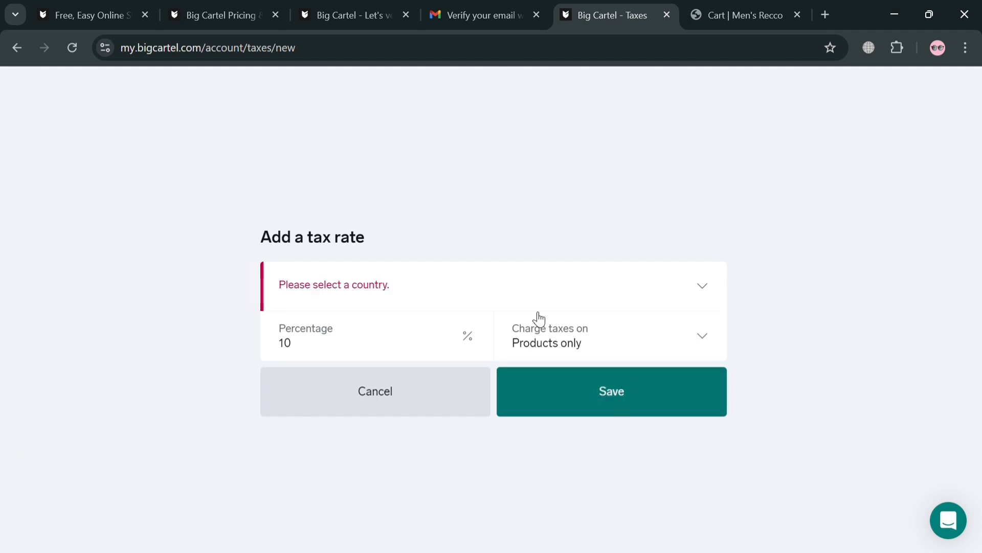
text(un)
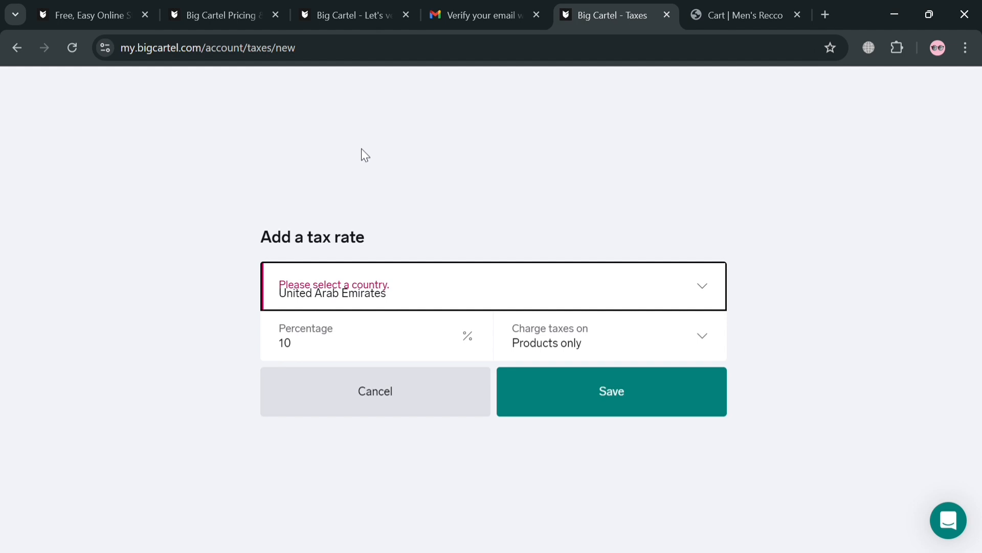
key(Down)
click(606, 381)
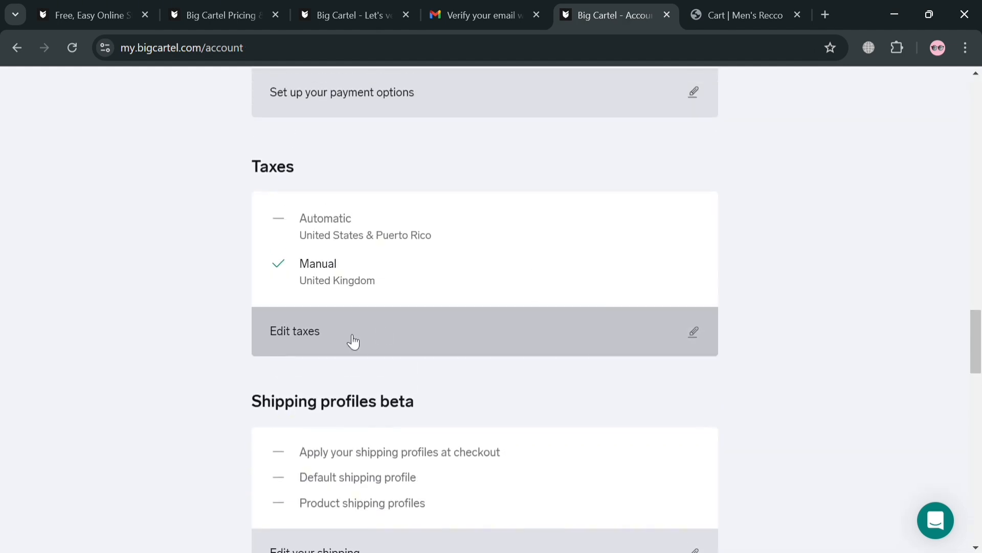
Open the shipping settings from the Account page and switch on the Shipping profiles beta.
scroll(419, 357, down, 2)
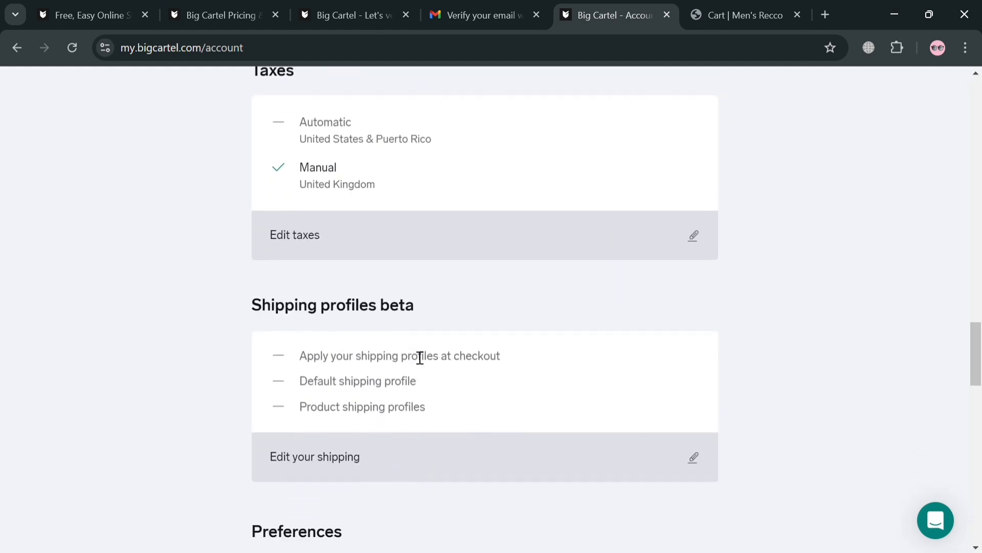
scroll(420, 357, down, 3)
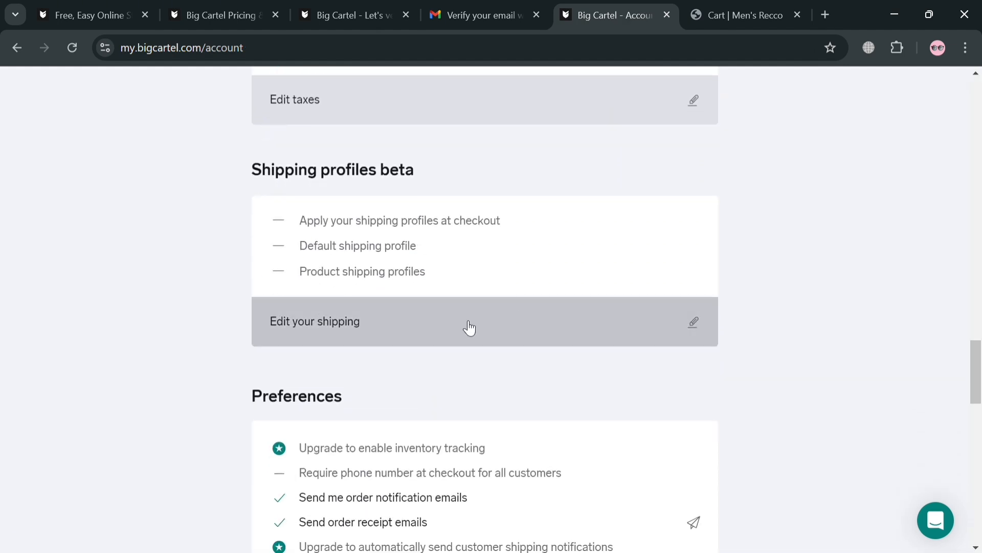
click(470, 328)
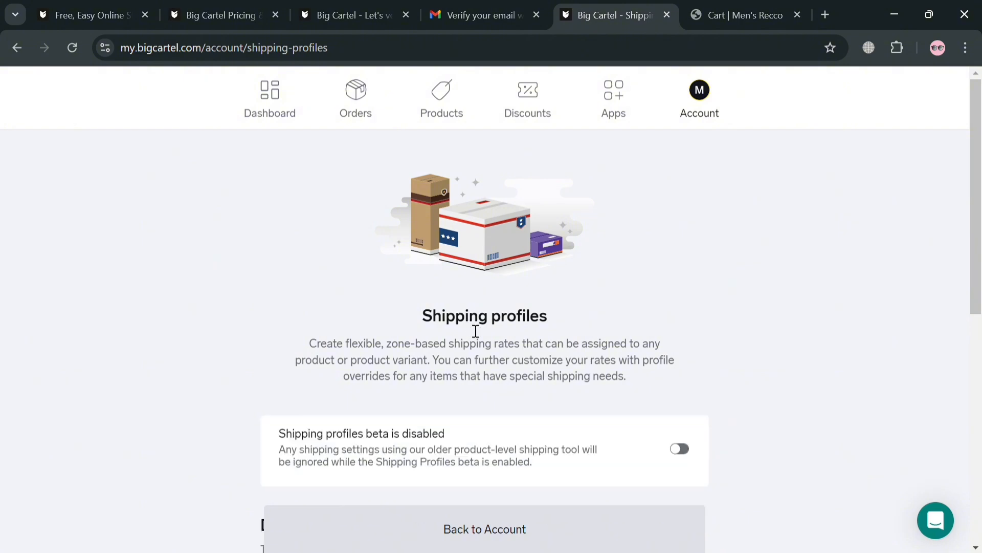
scroll(554, 320, down, 3)
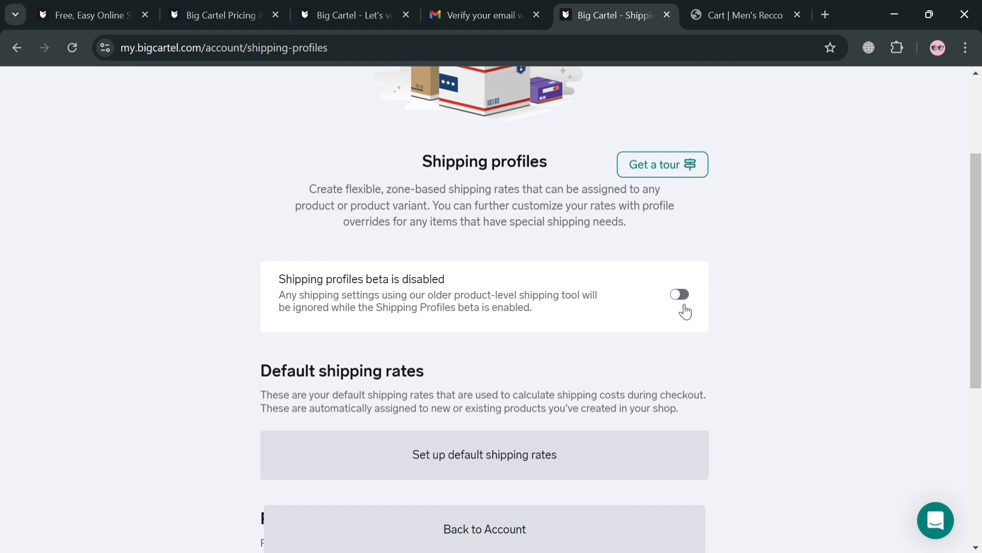
scroll(443, 377, down, 3)
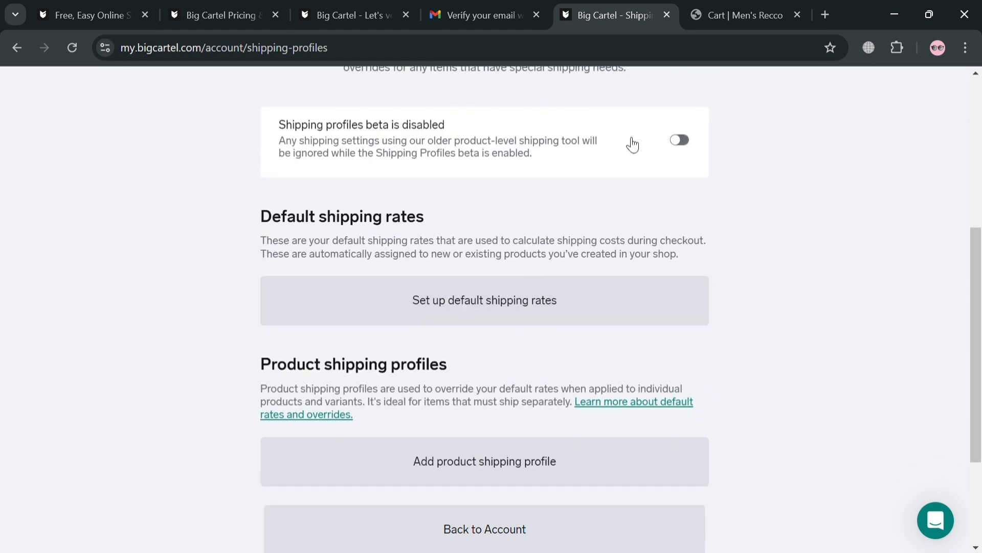
scroll(588, 307, down, 1)
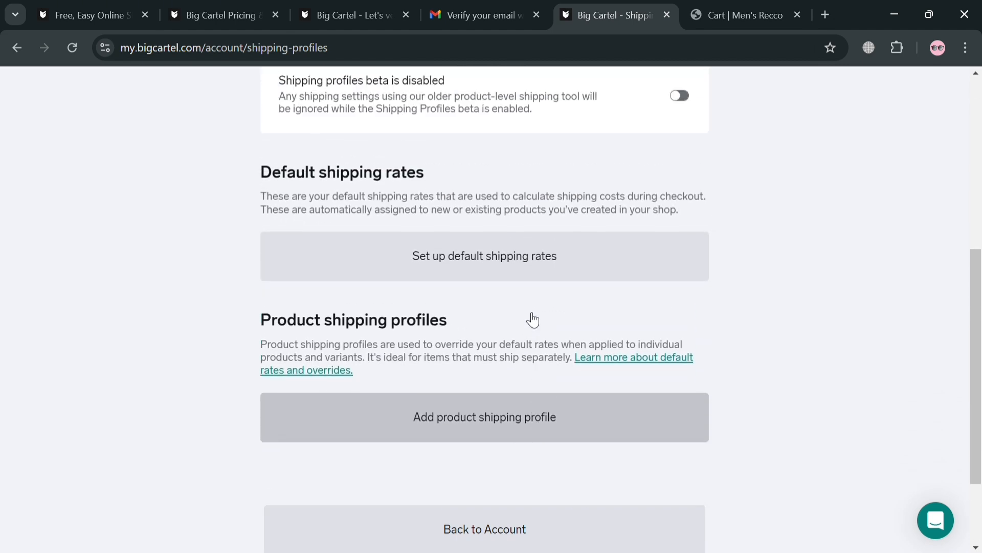
scroll(528, 318, up, 1)
click(686, 142)
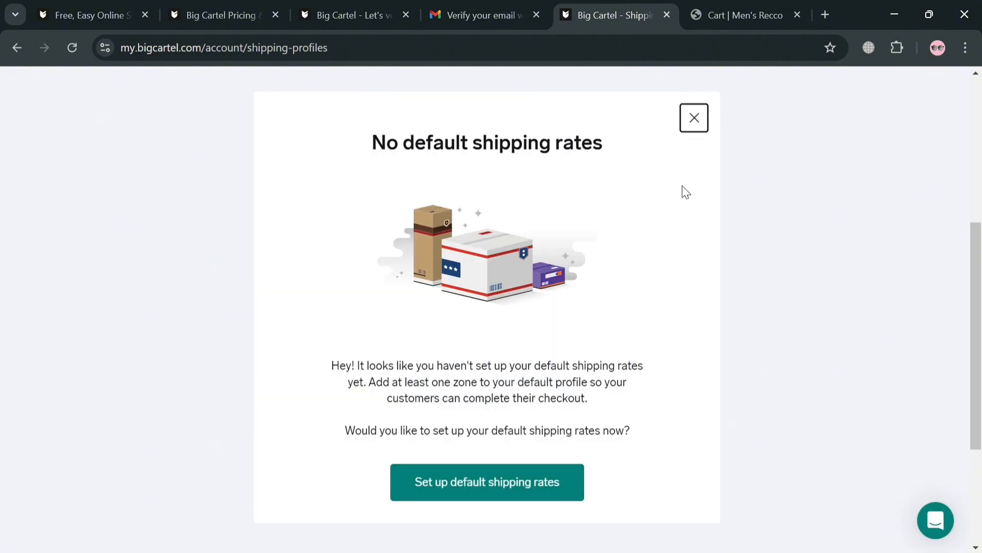
Begin default shipping rates and set the country or zone to Everywhere.
click(509, 484)
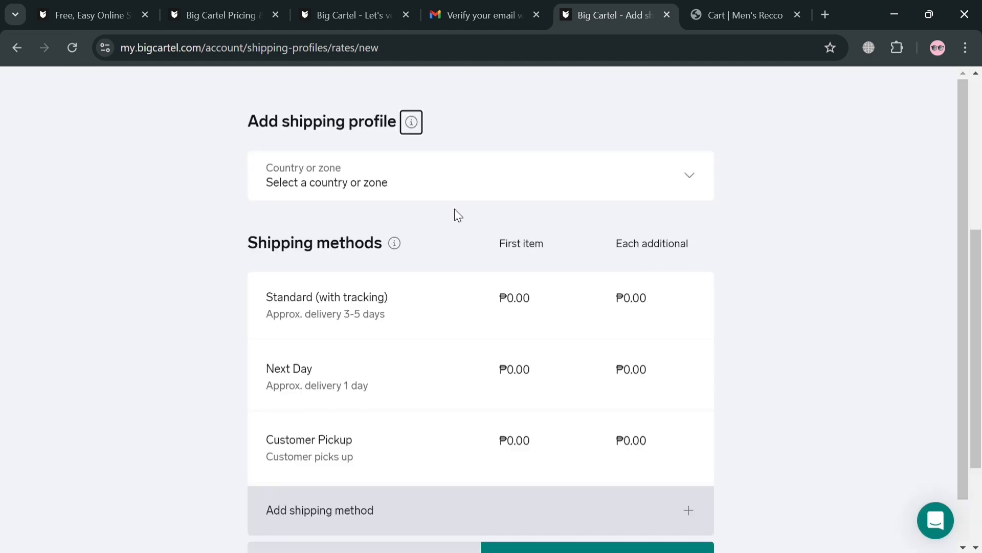
scroll(523, 272, down, 1)
scroll(558, 373, up, 1)
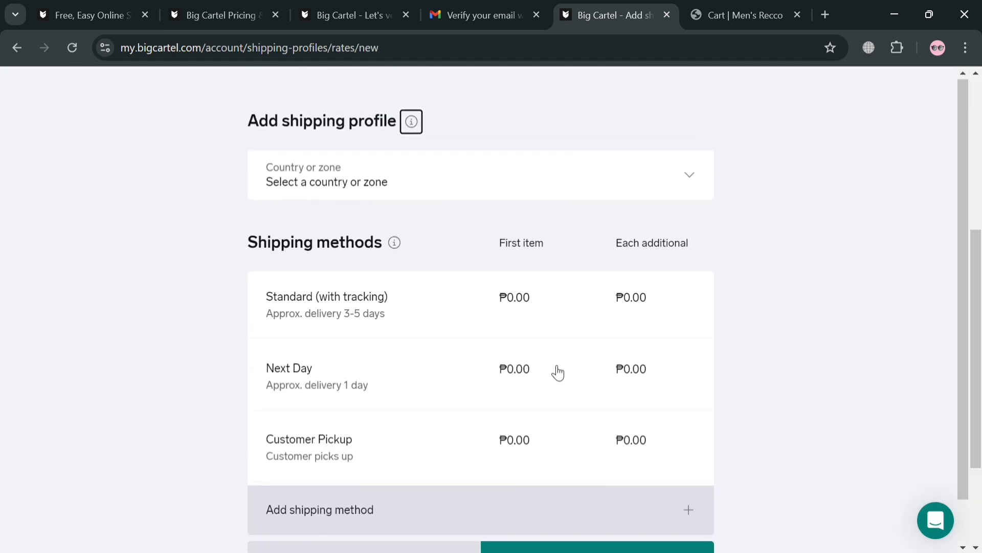
scroll(446, 456, down, 1)
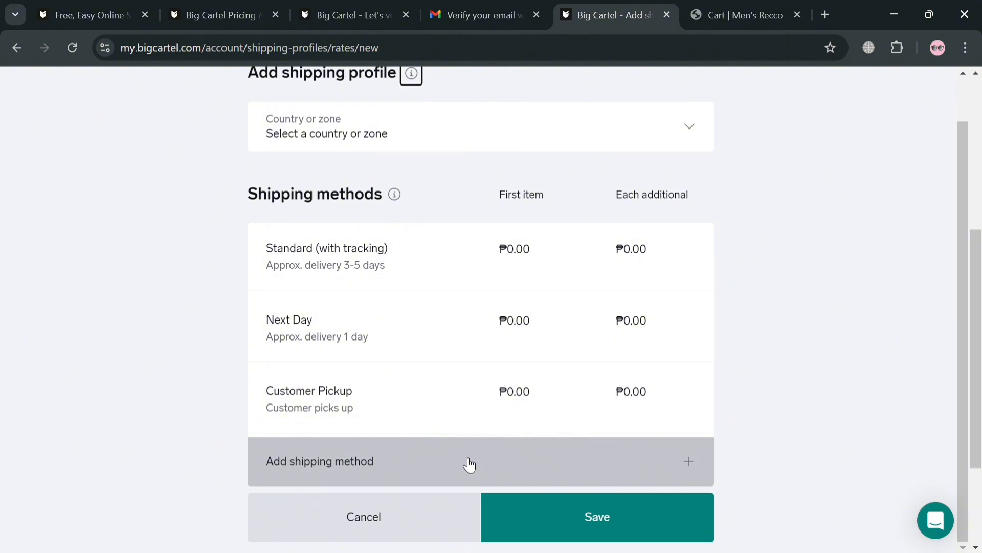
click(554, 133)
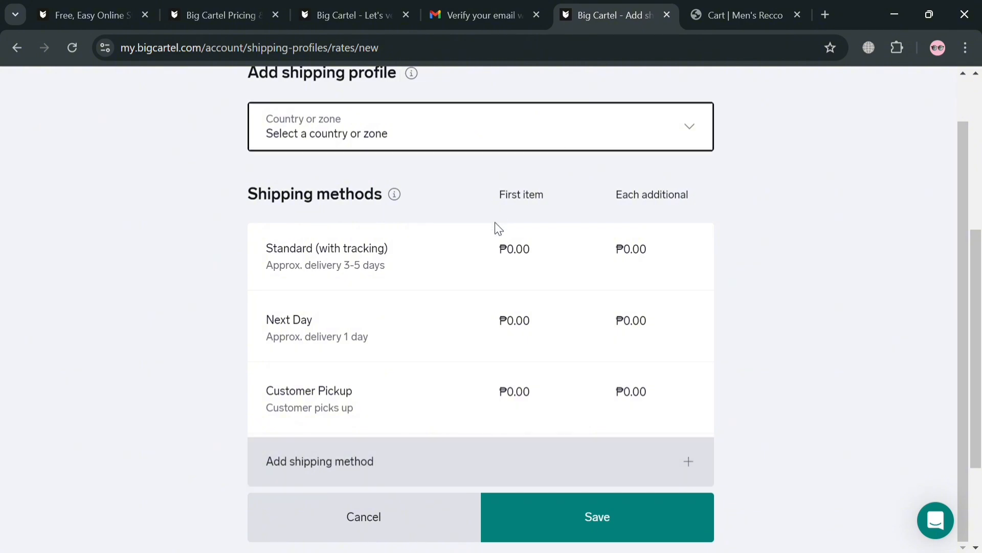
click(493, 189)
Review the Standard (with tracking) rate without changes and save the default profile.
click(517, 309)
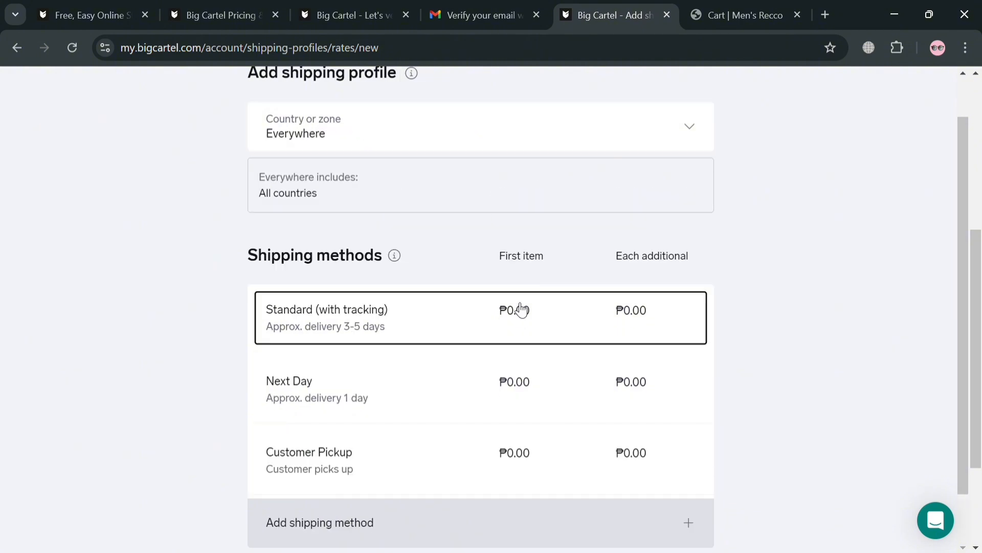
click(301, 383)
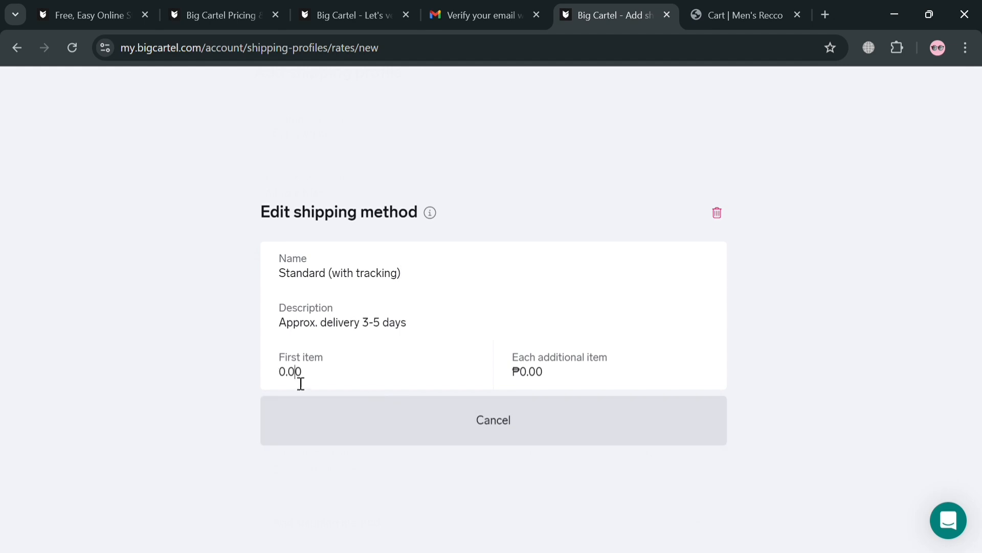
drag(343, 387, 269, 388)
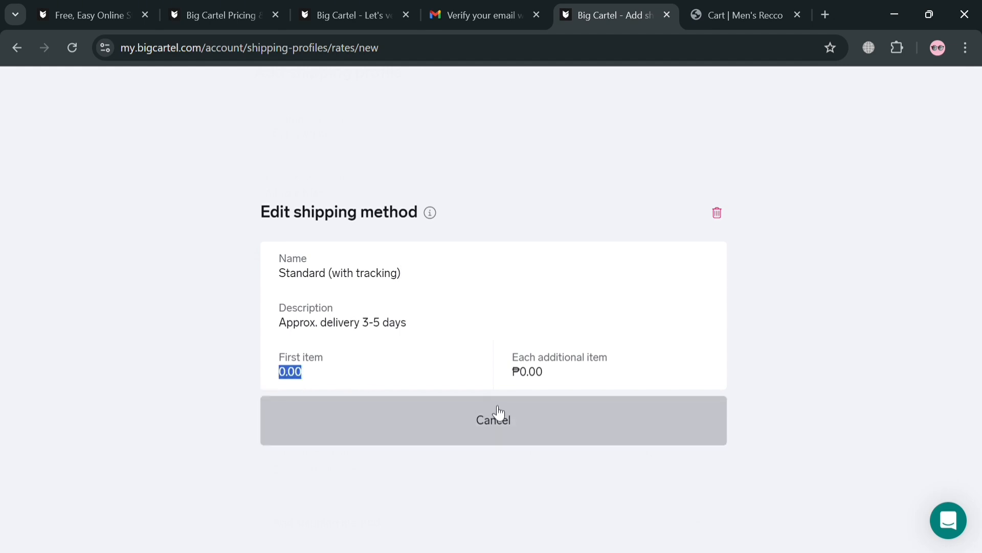
drag(556, 382, 487, 382)
click(497, 425)
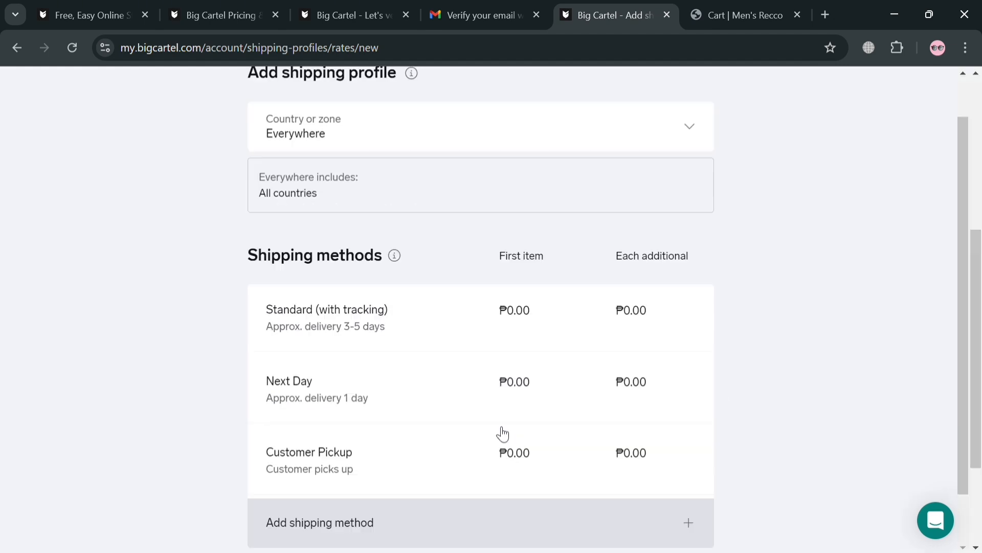
scroll(493, 410, down, 2)
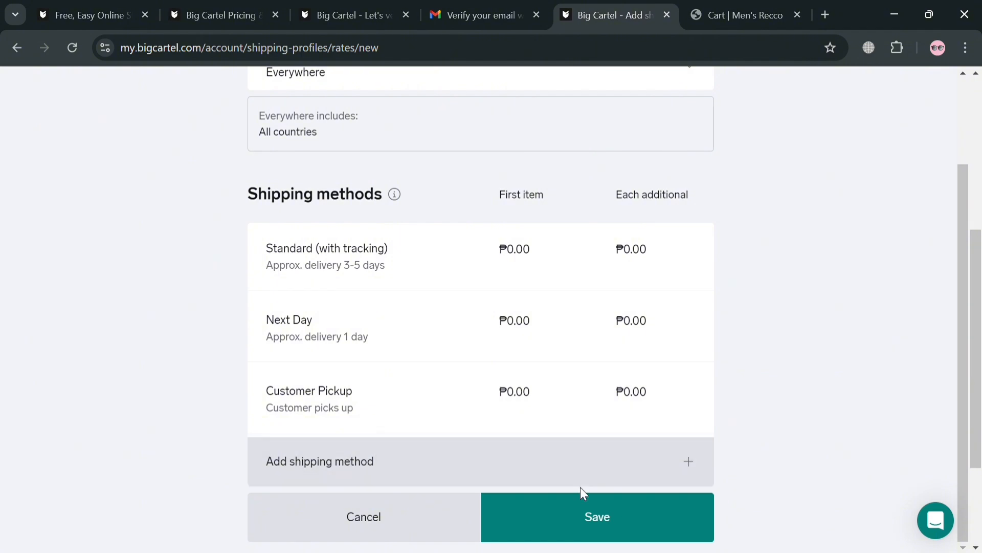
click(553, 528)
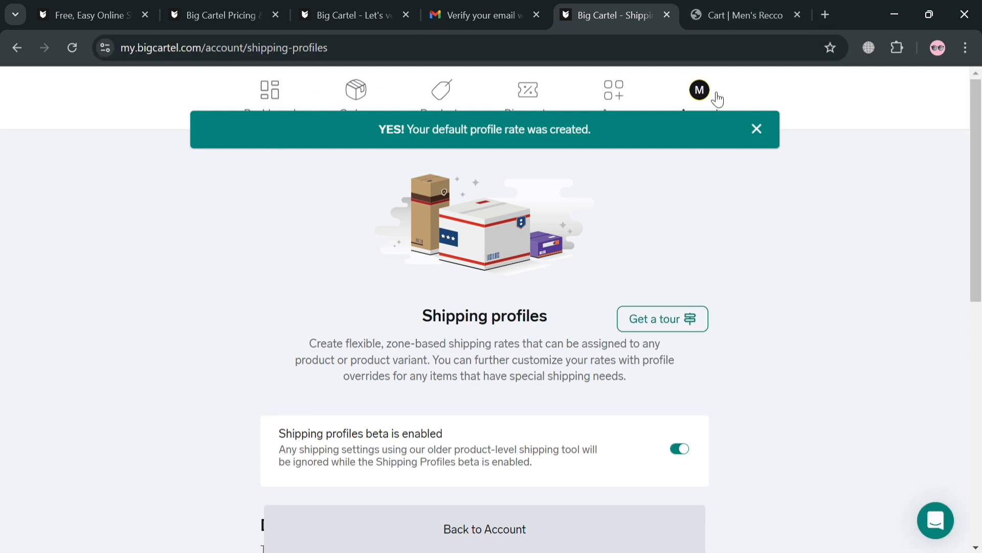
Reload the Men's Recco cart page and attempt checkout again.
click(741, 12)
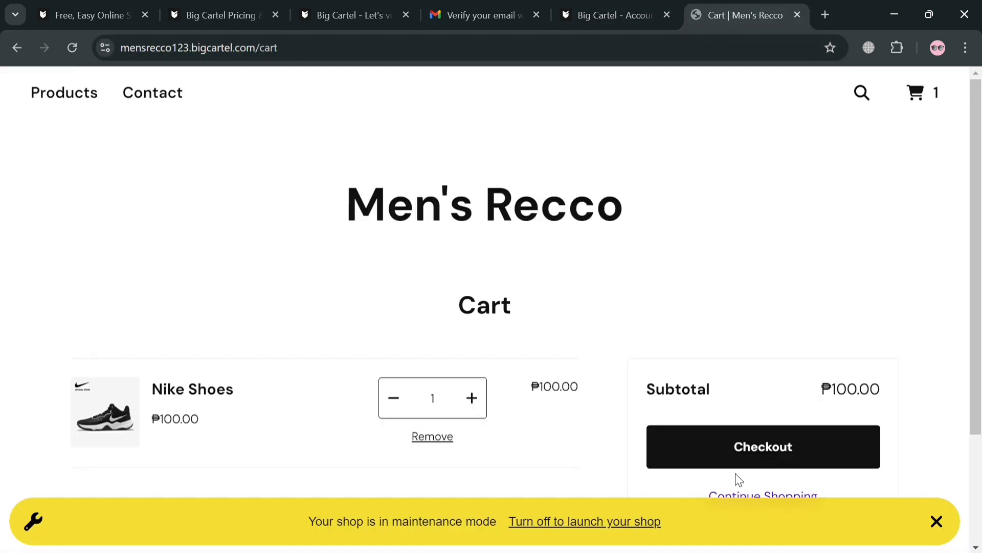
click(72, 47)
scroll(627, 315, down, 3)
click(716, 309)
scroll(719, 313, down, 3)
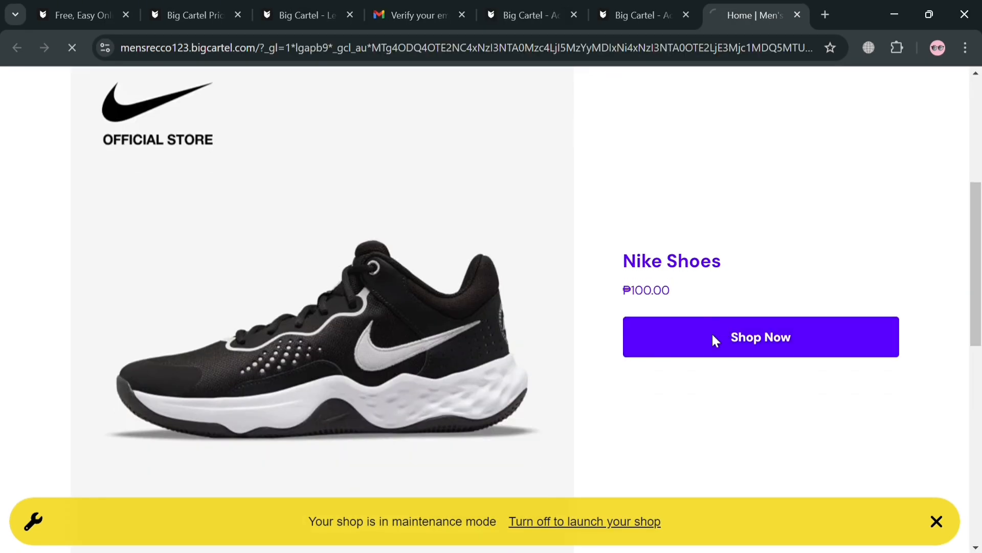
Add a second pair of Nike Shoes to the cart and dismiss the maintenance notice.
click(714, 337)
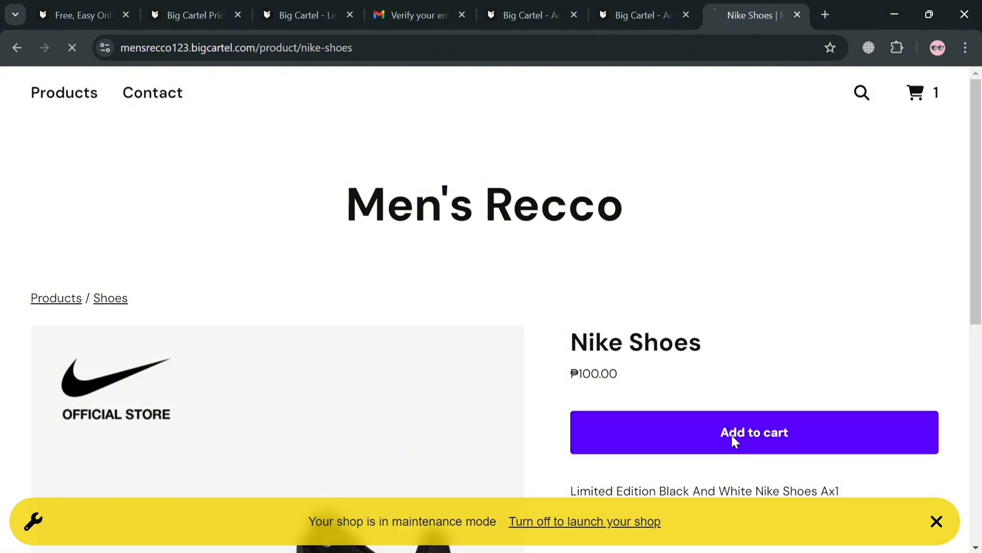
click(735, 441)
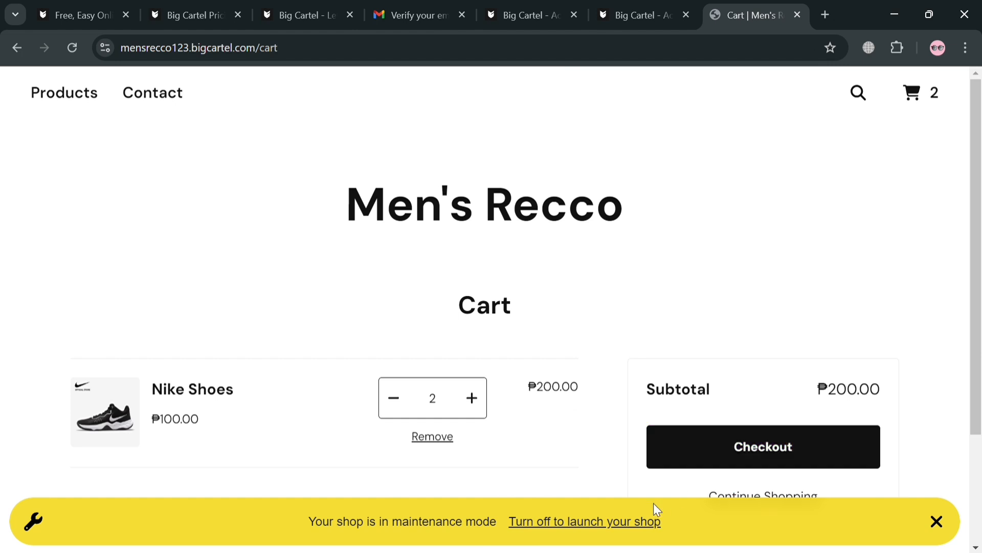
click(936, 523)
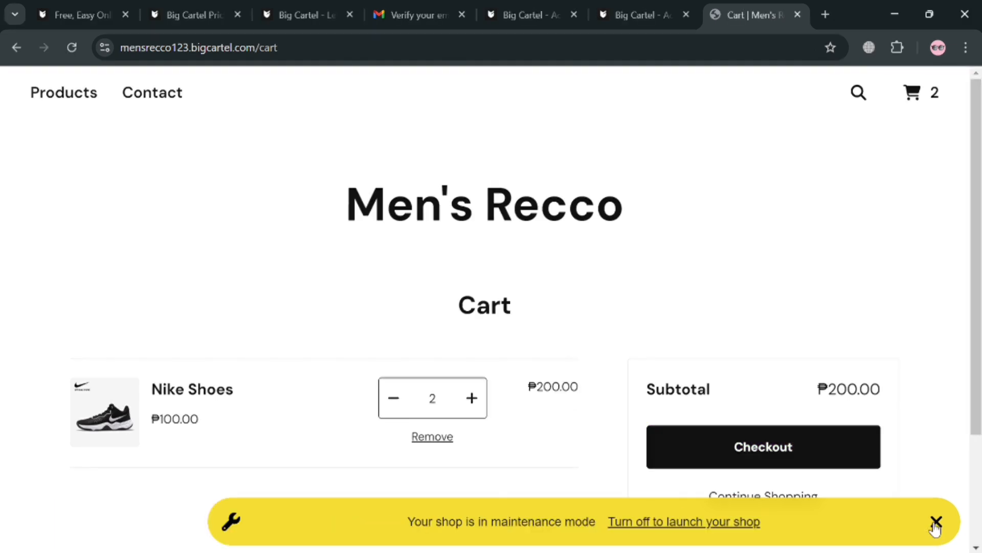